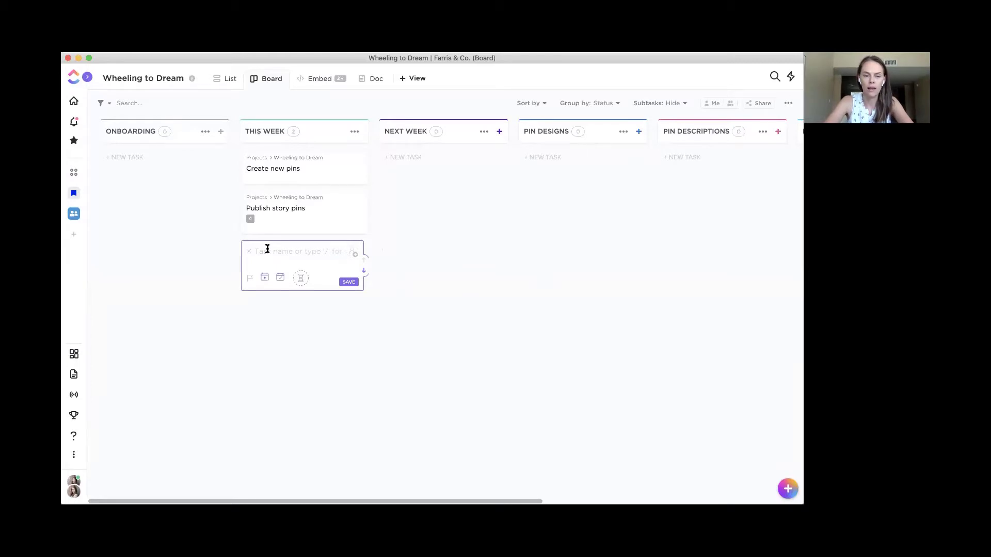
- Create a task named "Manual Pinning" in the This Week column, view its details and close it
type("Manual Pin")
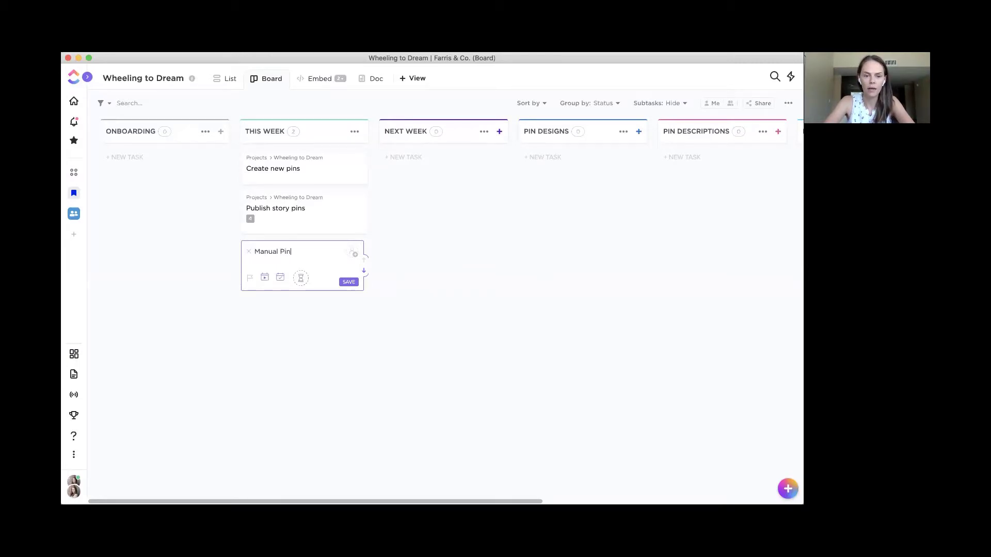
type("ning")
key("Return")
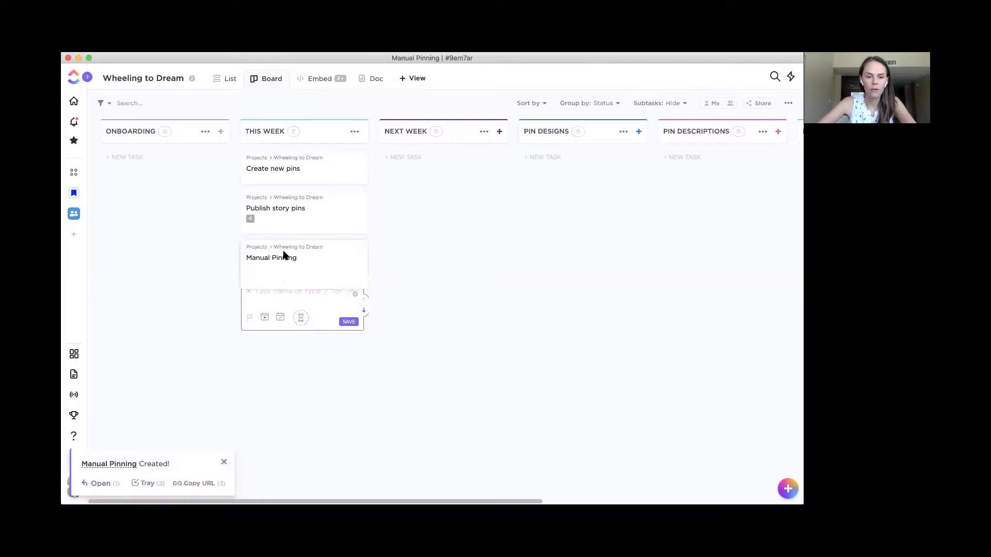
left_click(283, 254)
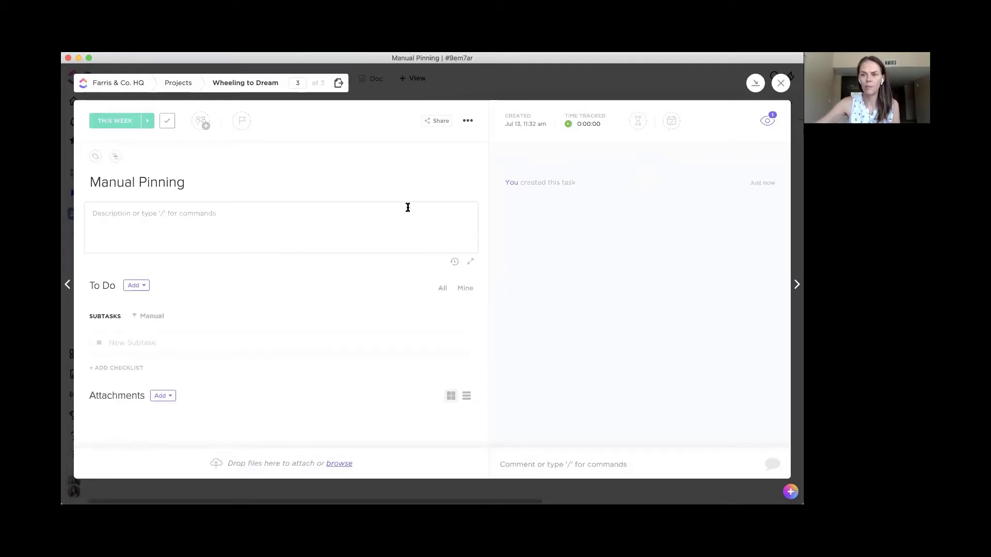
left_click(780, 84)
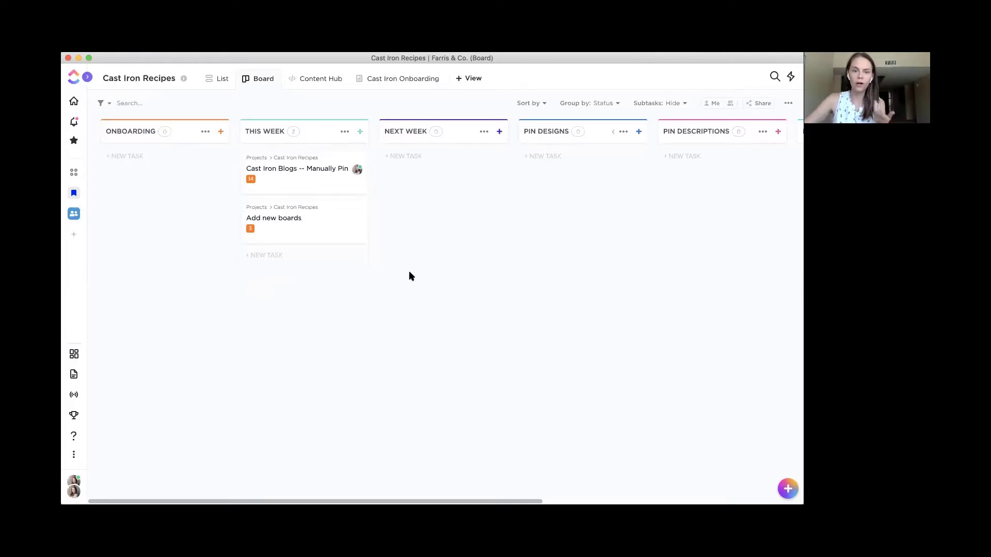
- Open the "Cast Iron Blogs -- Manually Pin" task on the Cast Iron Recipes board and review its recipe subtasks
left_click(299, 169)
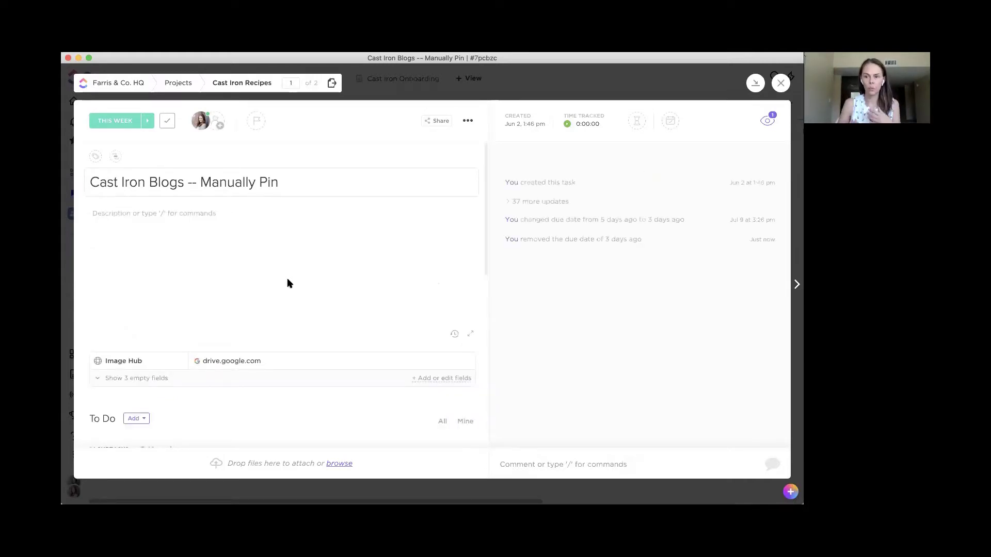
scroll(287, 283, "down", 1)
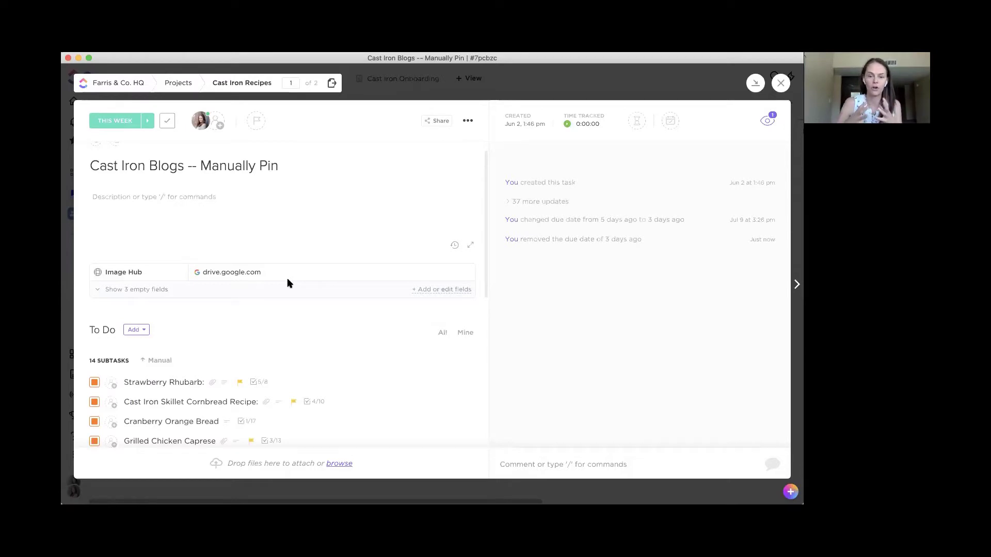
scroll(314, 288, "down", 2)
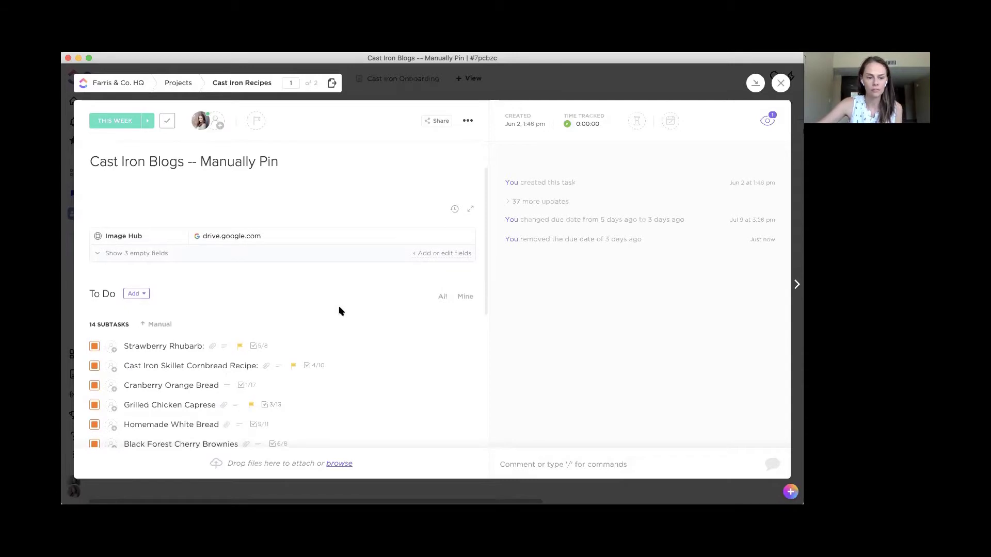
scroll(339, 310, "down", 5)
scroll(339, 311, "up", 8)
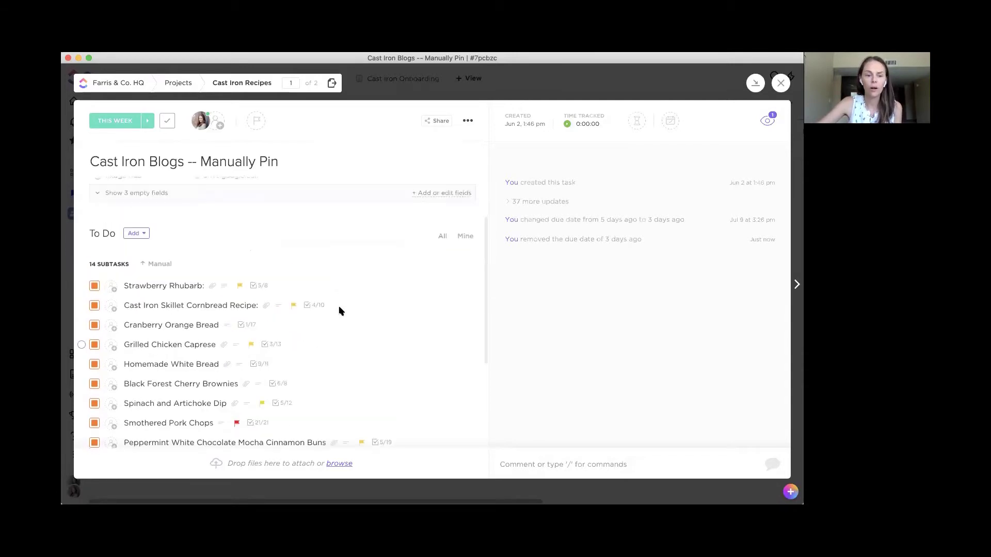
scroll(339, 310, "down", 5)
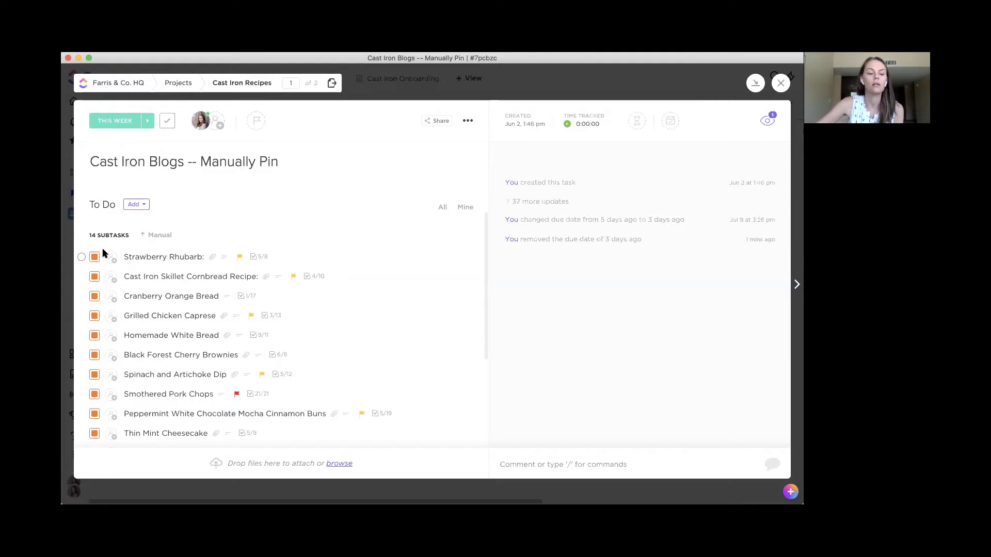
- Open the Strawberry Rhubarb subtask and review its checklist of Pinterest boards
left_click(163, 258)
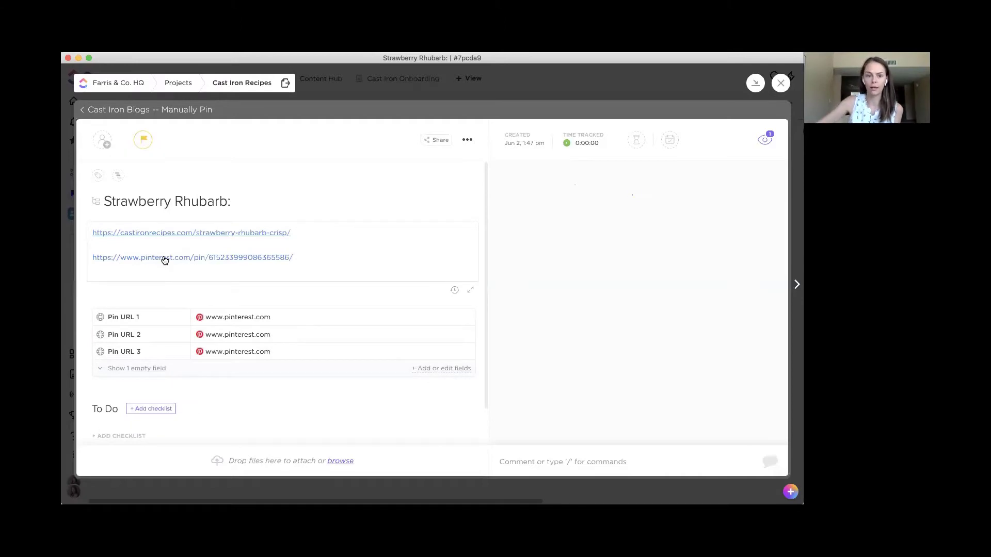
scroll(237, 276, "down", 4)
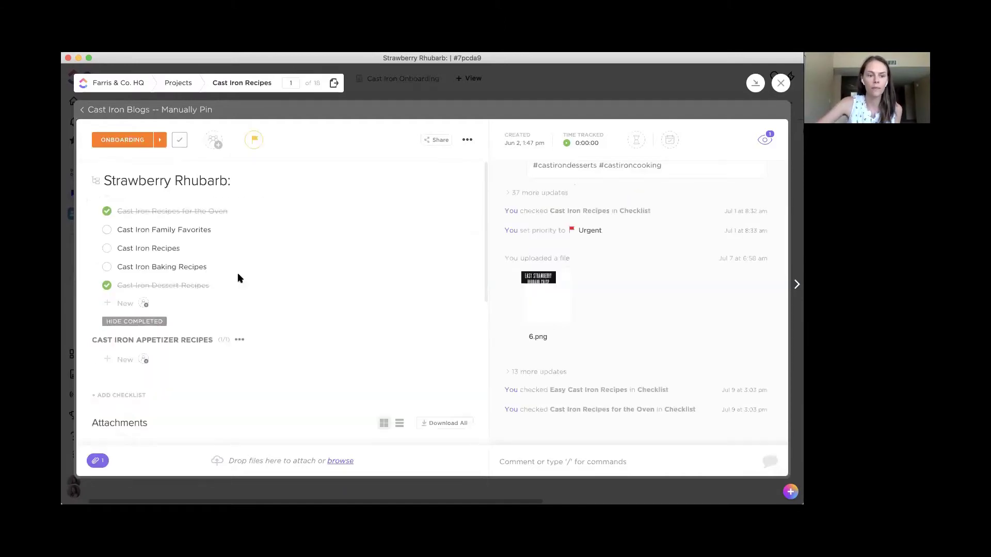
scroll(135, 234, "up", 2)
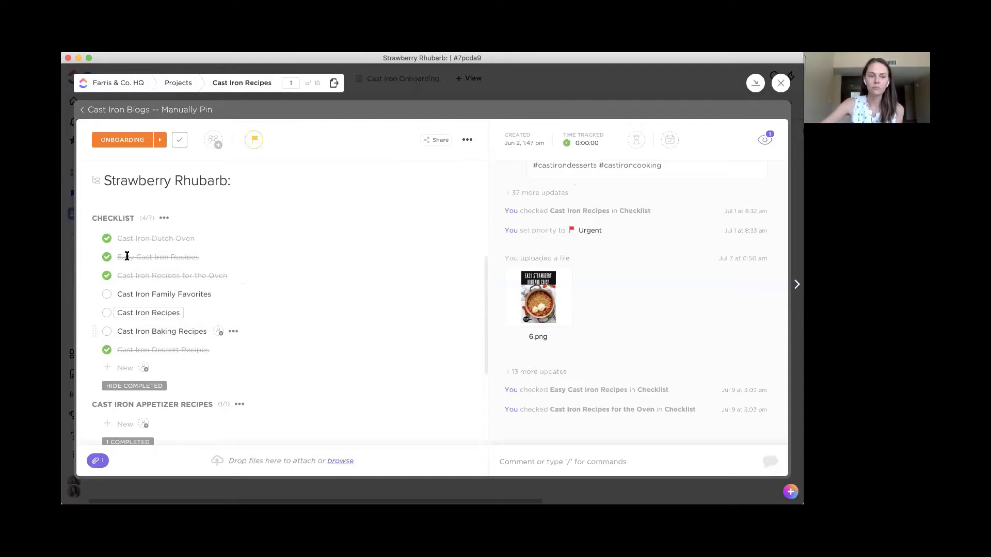
left_click(152, 350)
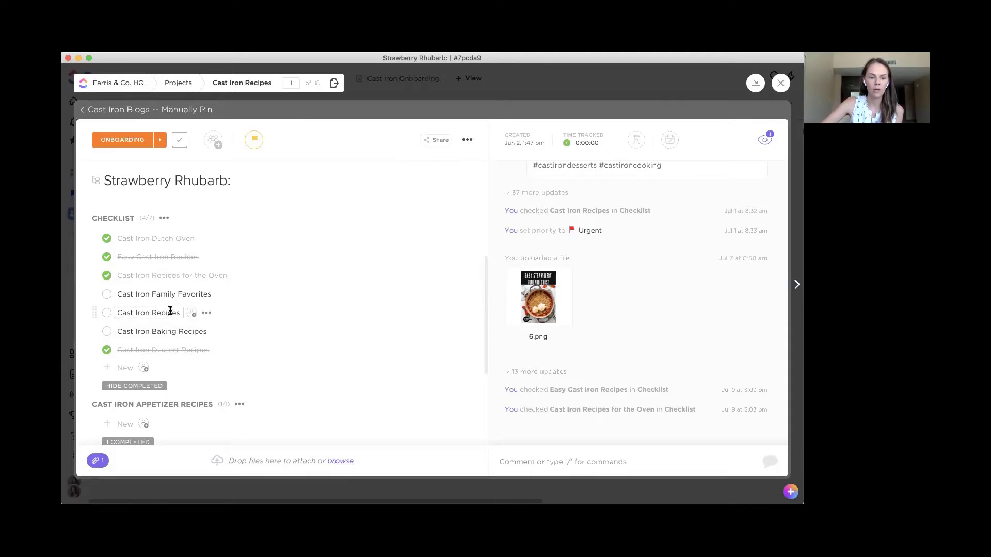
scroll(170, 312, "down", 1)
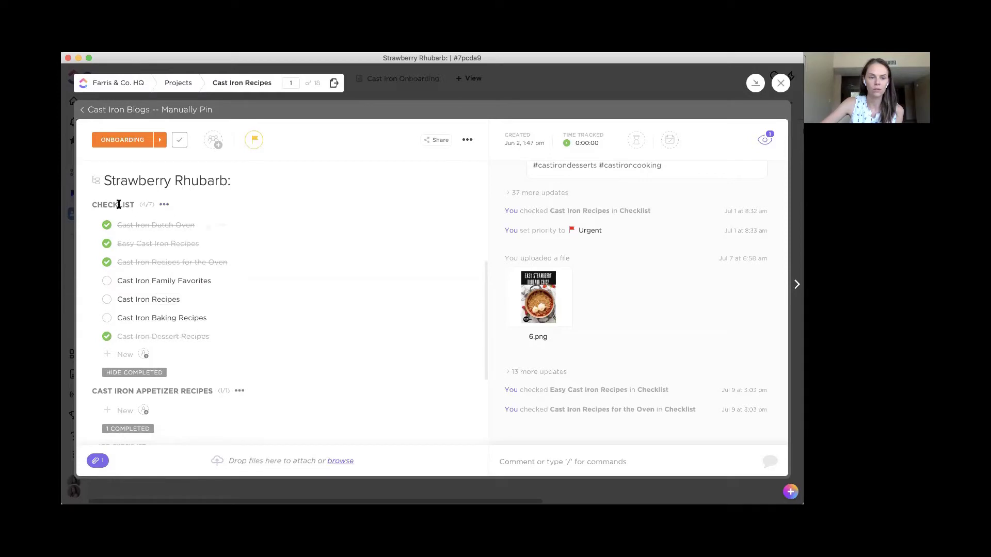
- View the options of the Strawberry Rhubarb board checklist and browse the templates available for a new checklist
left_click(164, 205)
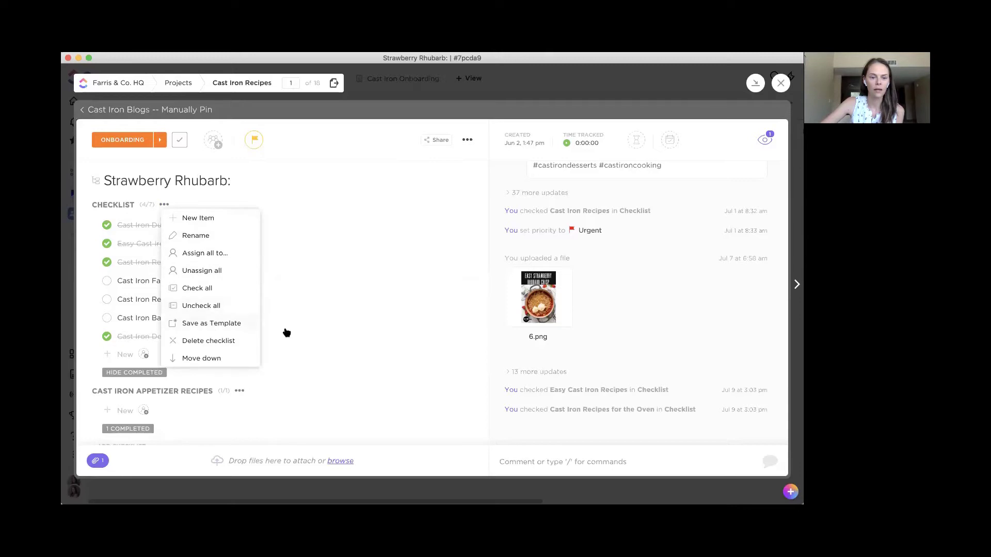
left_click(260, 268)
scroll(130, 364, "down", 3)
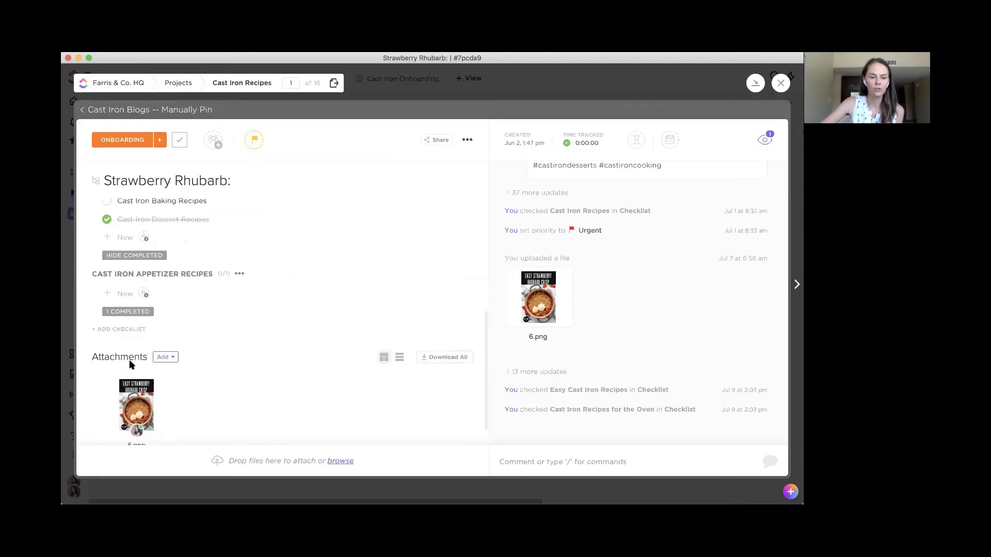
left_click(128, 329)
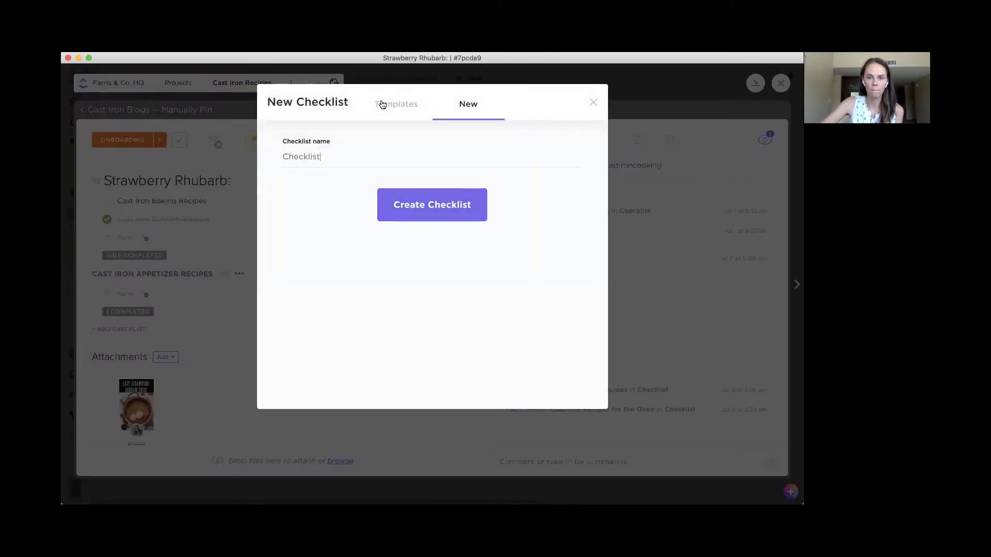
left_click(381, 106)
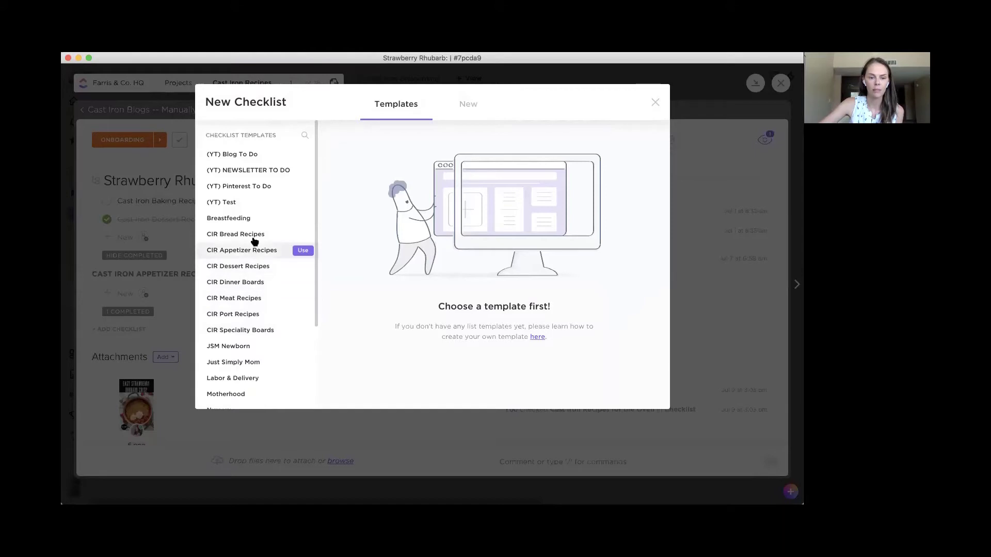
left_click(652, 102)
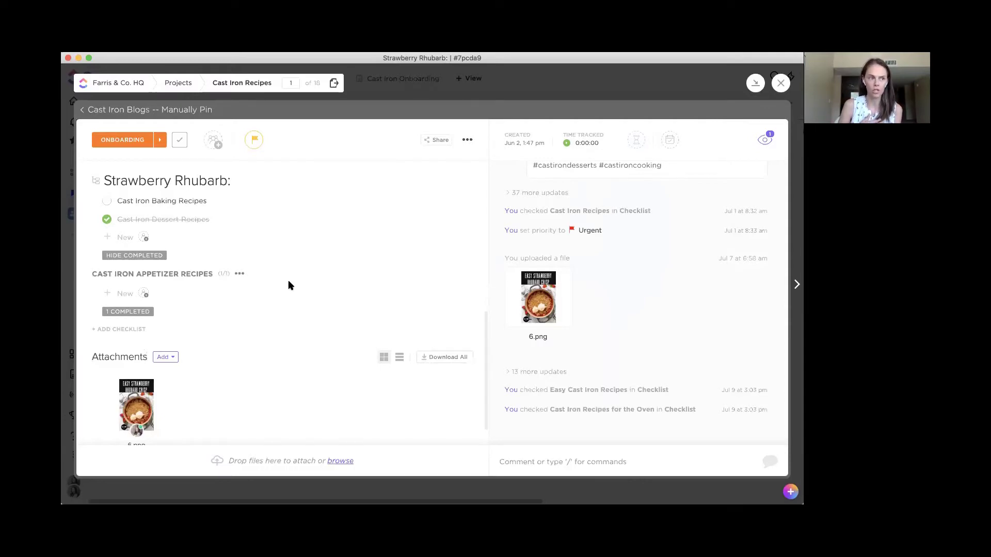
- Add a second checklist to the Strawberry Rhubarb subtask with the item "Testing testing"
scroll(288, 280, "up", 5)
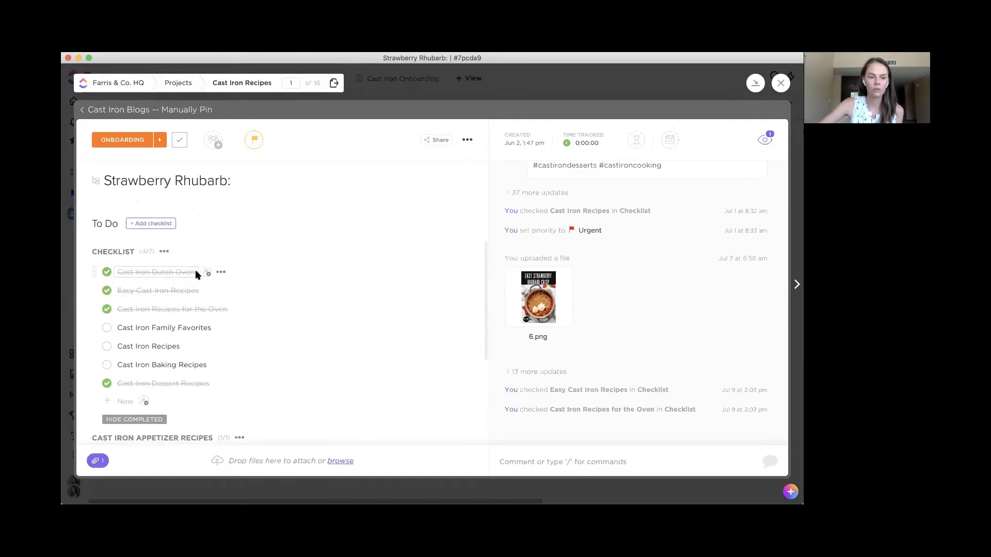
left_click(185, 290)
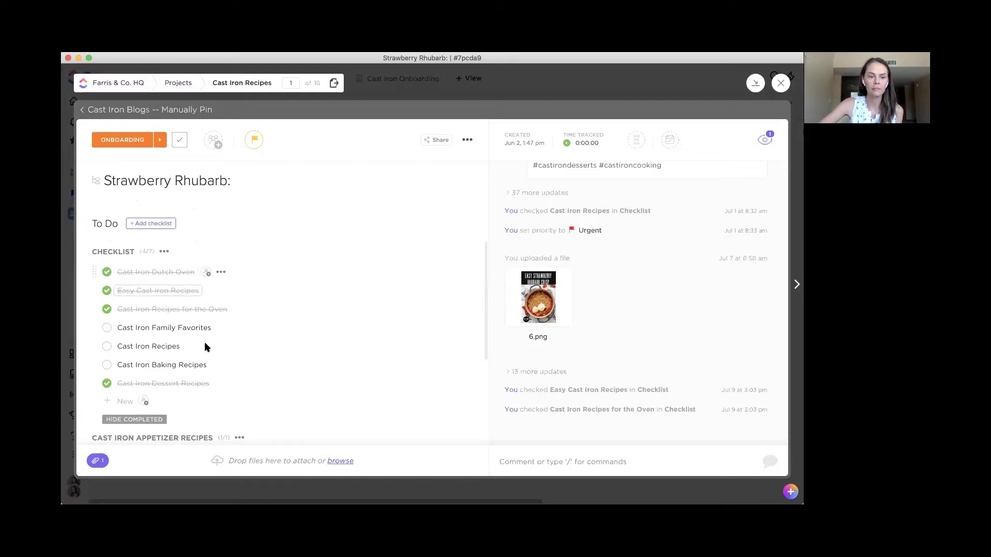
left_click(164, 251)
left_click(209, 404)
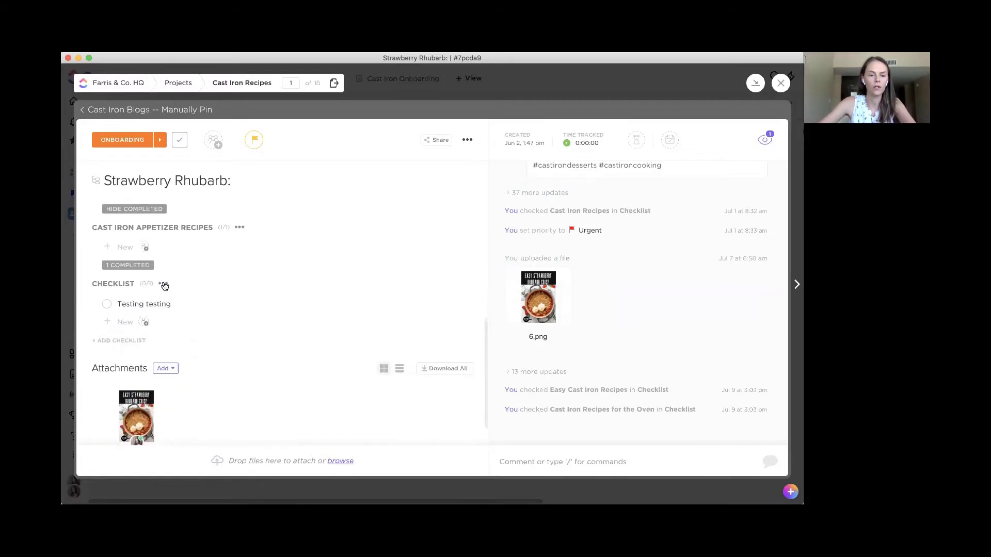
- Rename the checklist containing "Testing testing" as "CIR TEST"
left_click(163, 283)
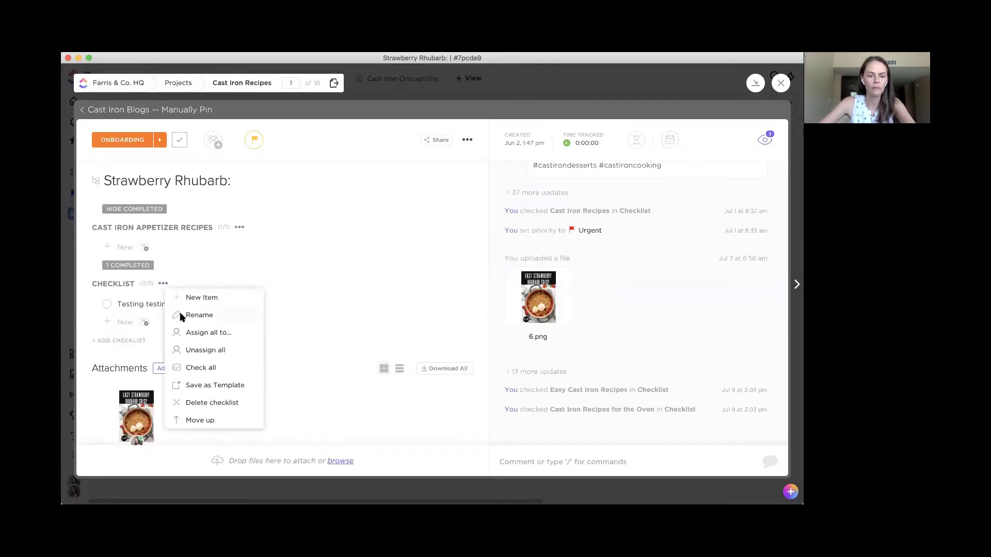
left_click(143, 292)
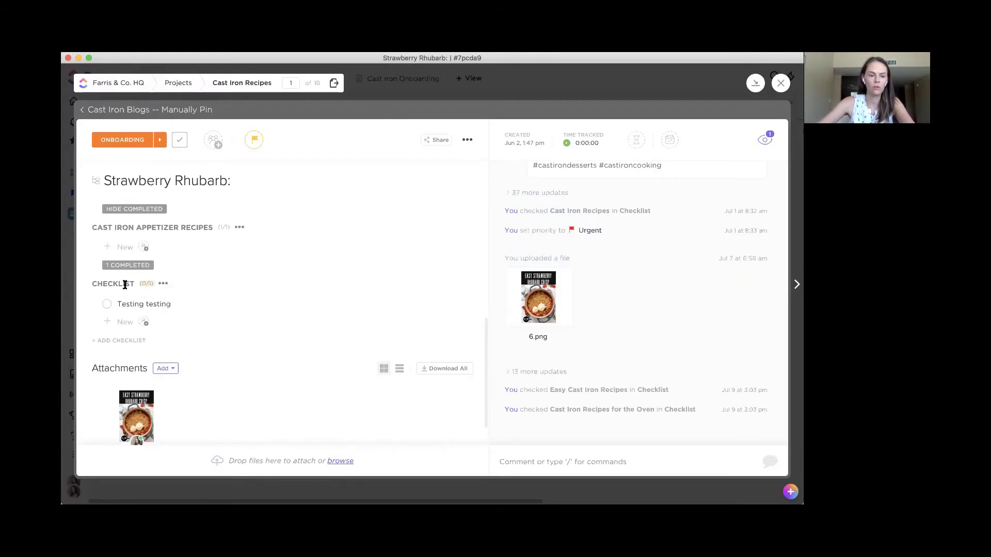
double_click(124, 285)
type("KL")
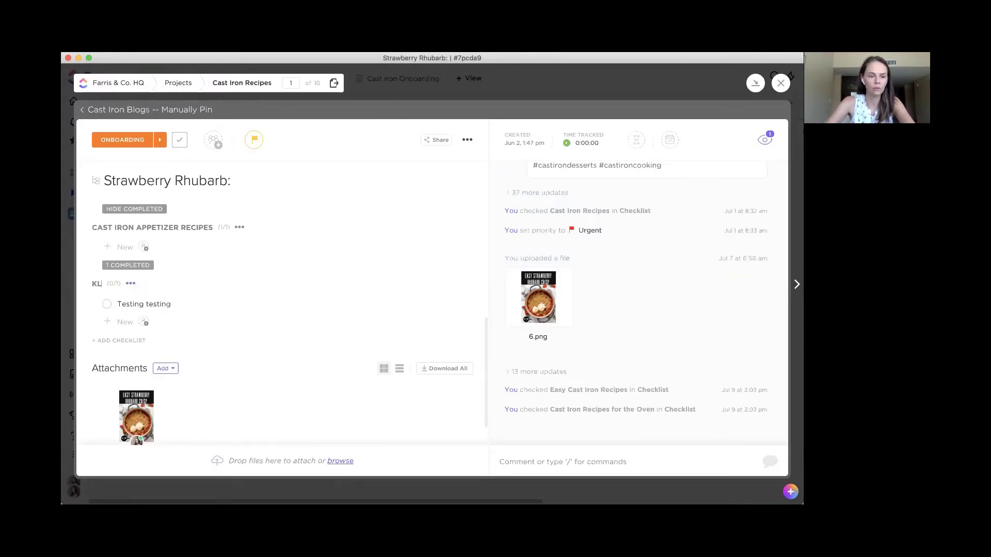
key("BackSpace")
key("BackSpace")
type("TEST")
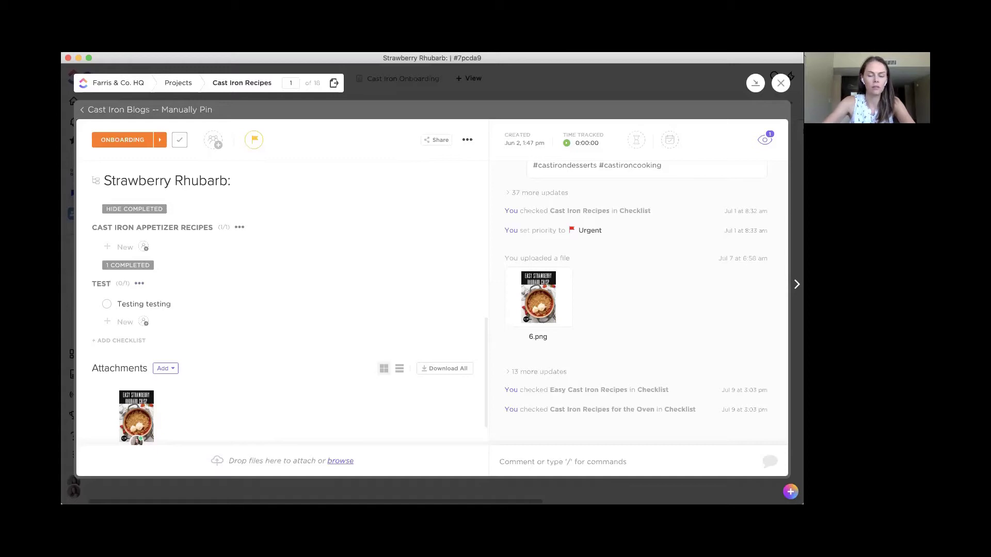
key("BackSpace")
key("BackSpace")
key("BackSpace")
key("BackSpace")
type("CIR")
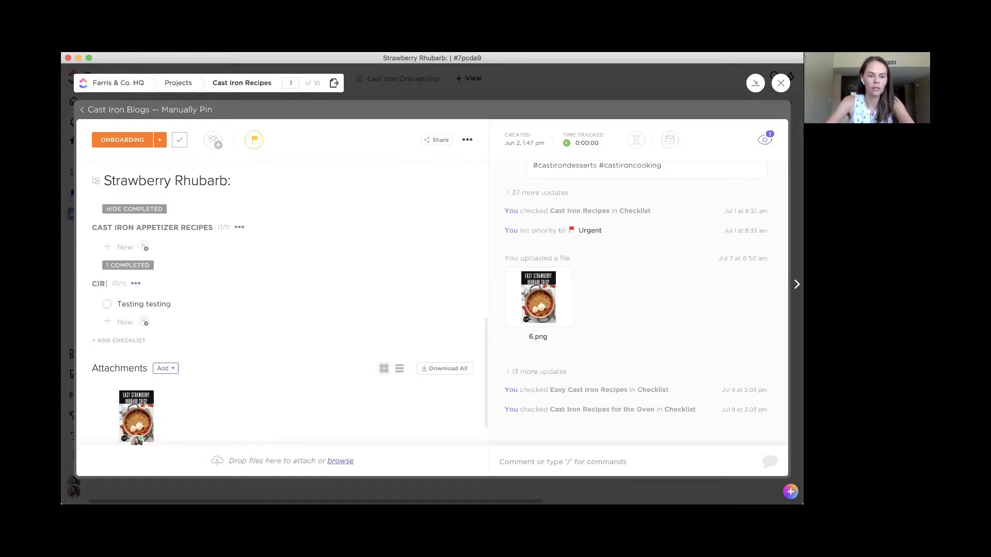
type(" TEST")
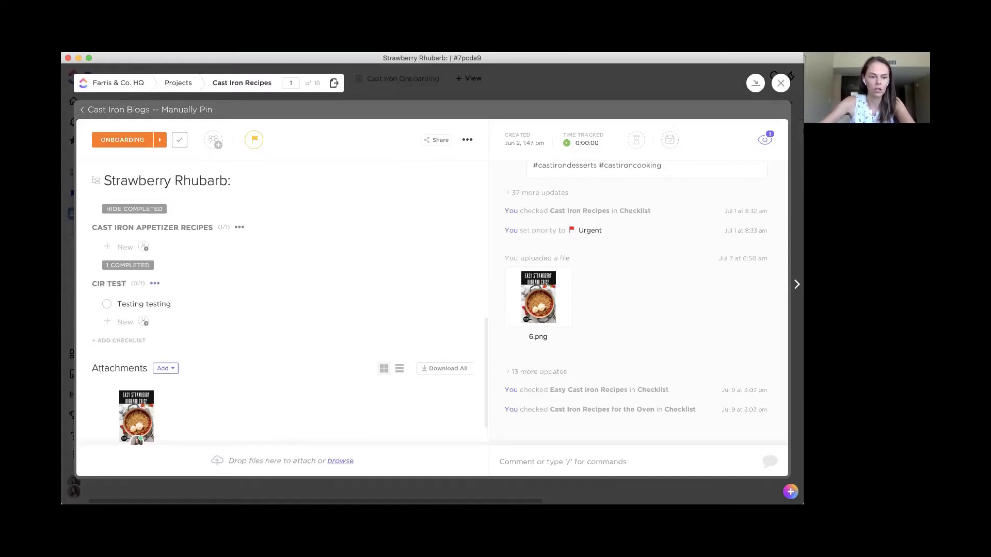
- Save the CIR TEST checklist as a new template named "CIR Test", shared with everyone including guests
left_click(155, 283)
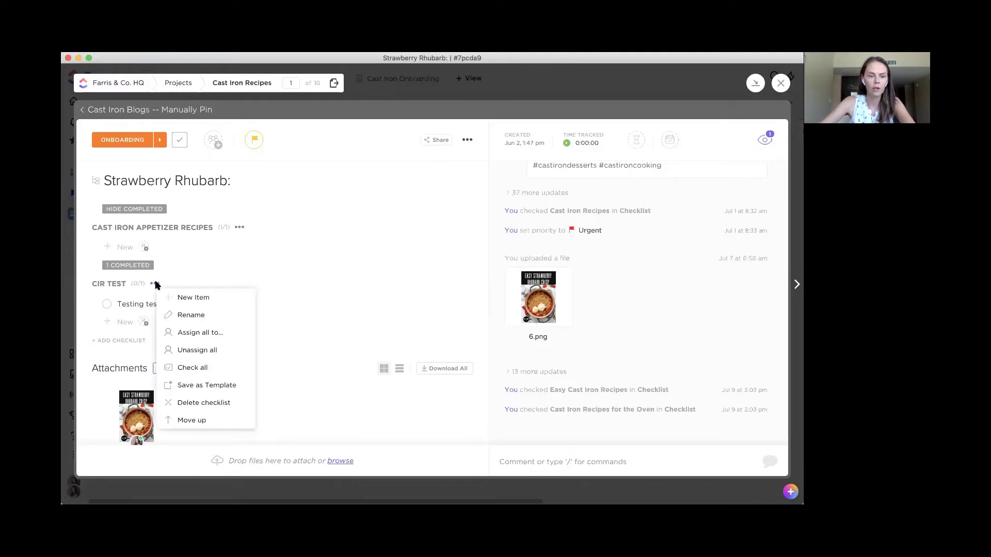
left_click(206, 385)
left_click(389, 162)
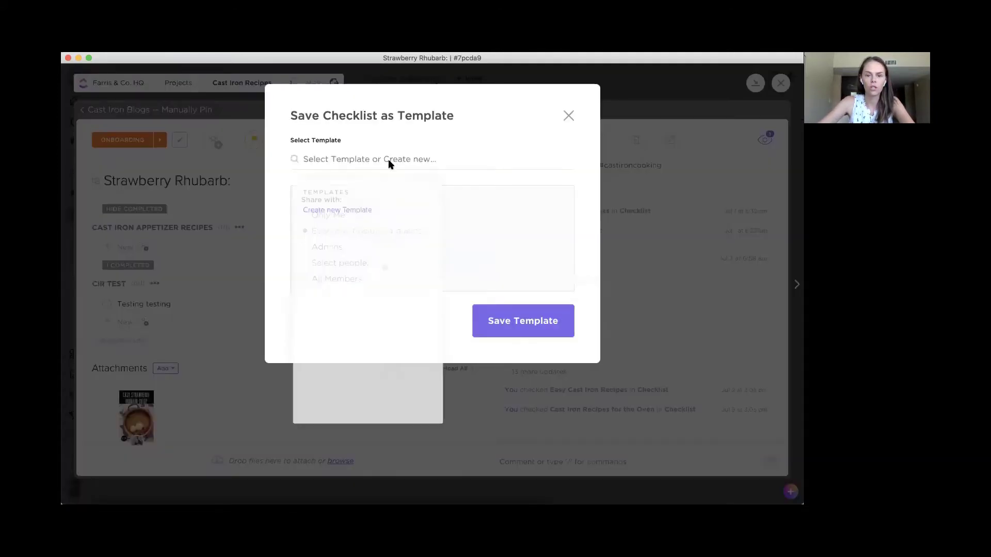
type("CIR ")
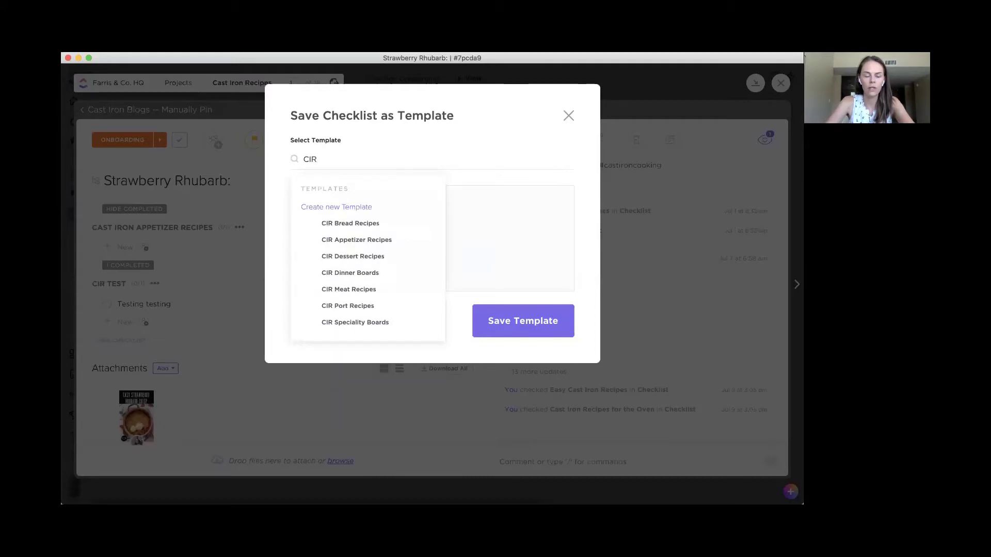
type("Test")
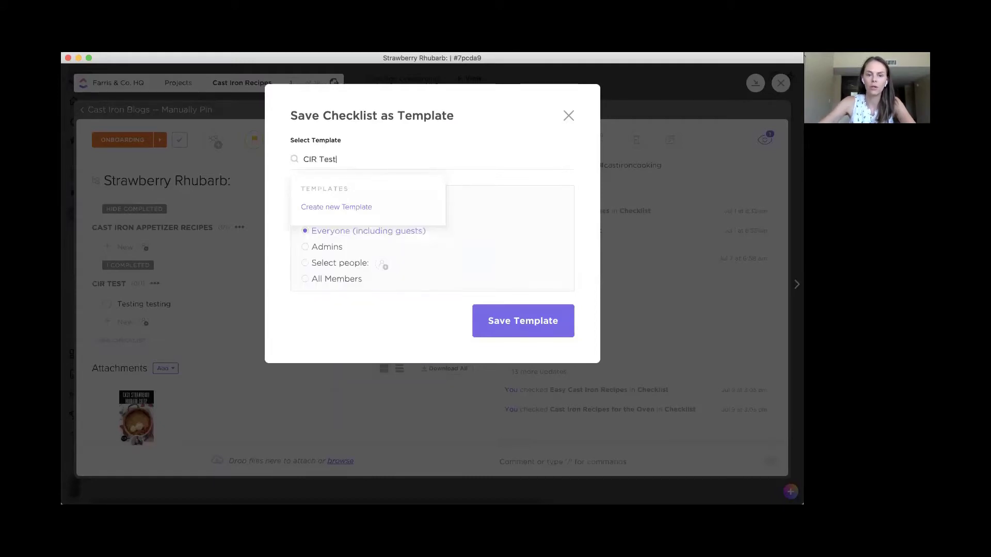
left_click(335, 207)
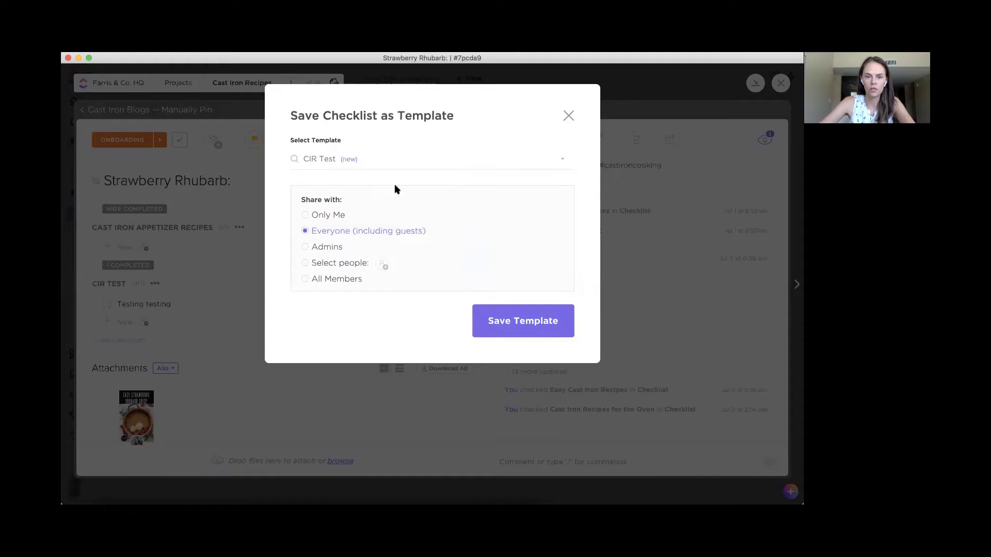
left_click(505, 332)
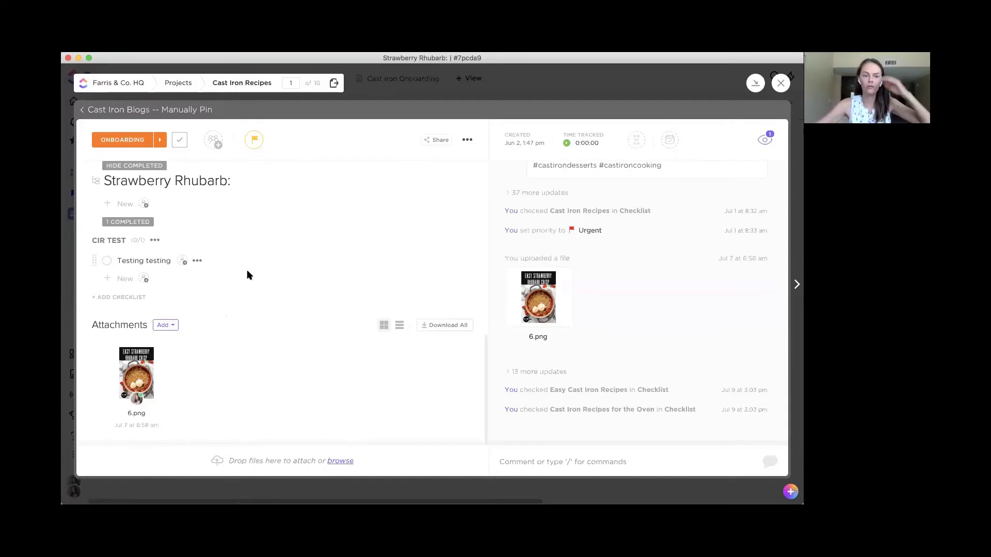
scroll(235, 263, "up", 6)
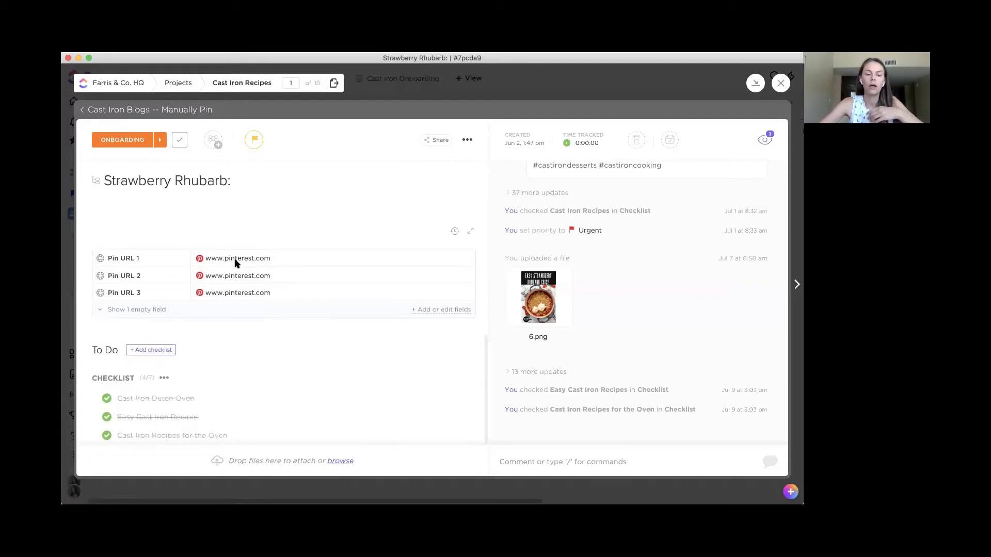
- Review the Strawberry Rhubarb pin URLs and checklists, and return to the subtask list of Cast Iron Blogs -- Manually Pin
scroll(235, 263, "down", 3)
scroll(235, 263, "up", 1)
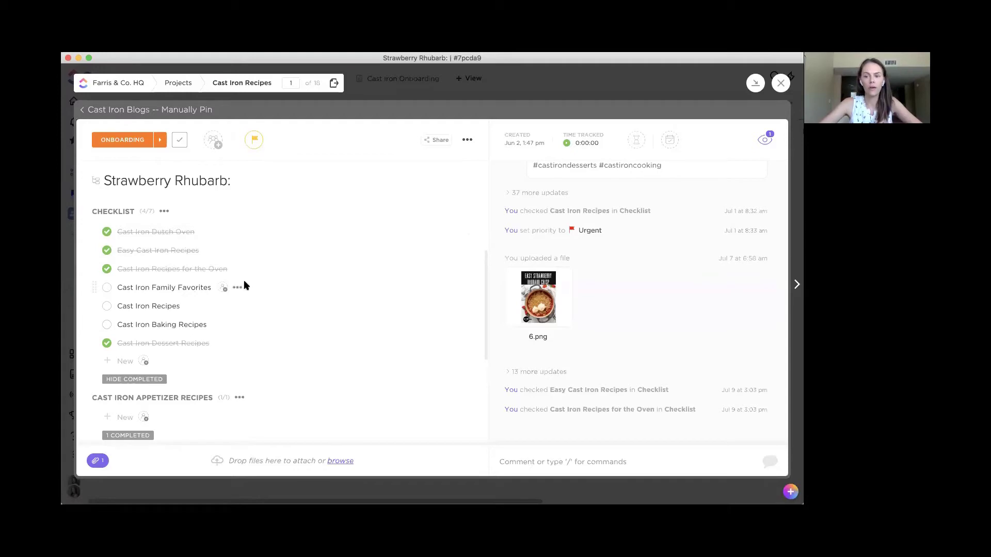
scroll(244, 286, "up", 6)
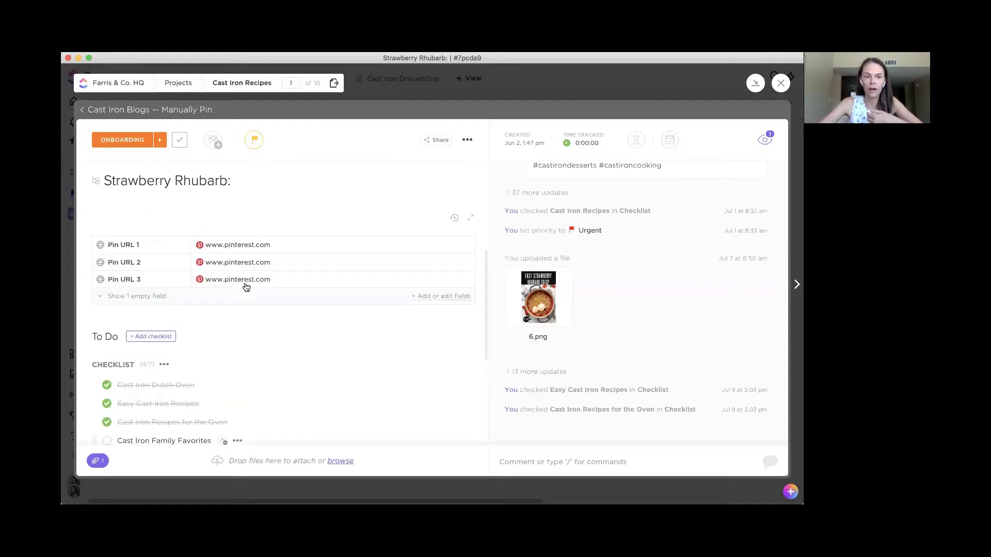
left_click(99, 111)
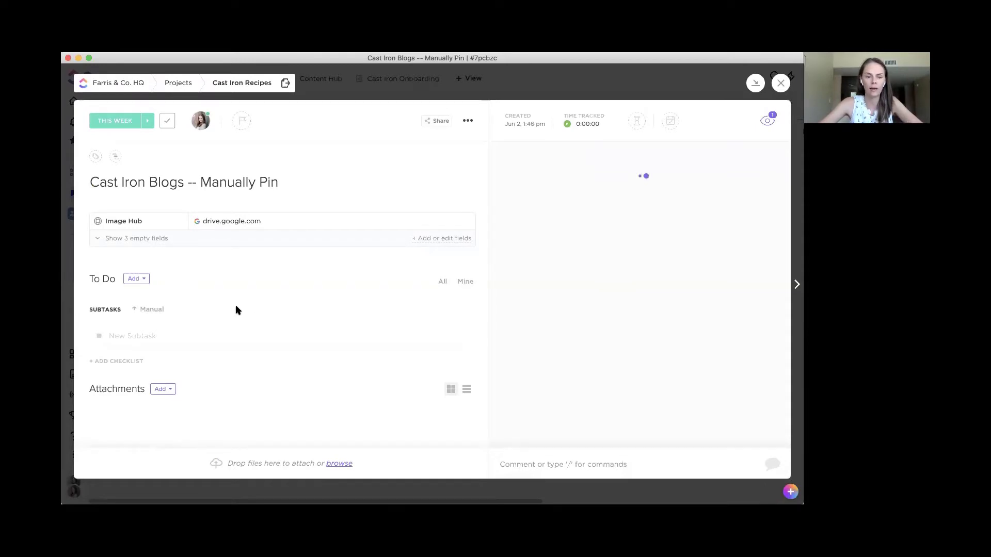
scroll(236, 309, "down", 2)
scroll(236, 309, "down", 3)
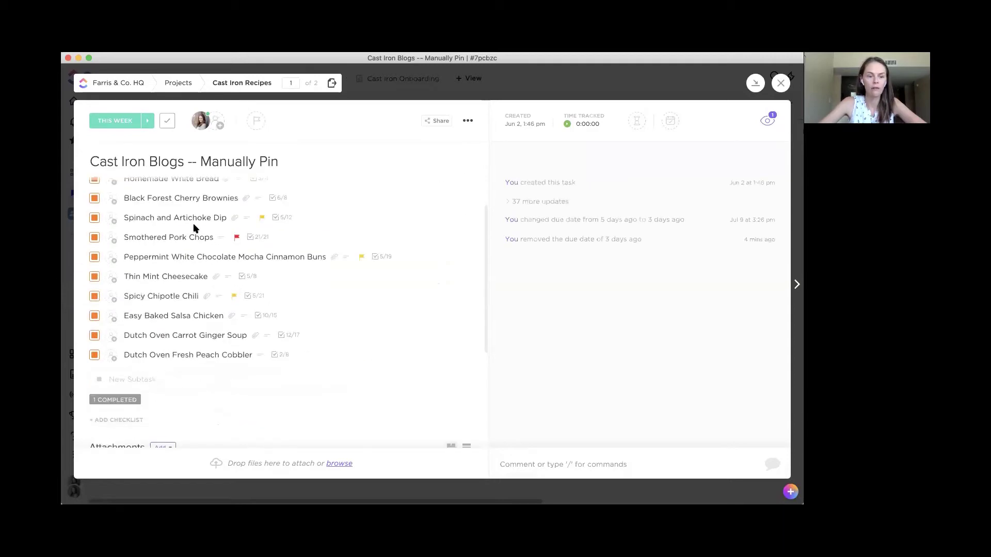
- Add a subtask named "Test Recipe" to the Cast Iron Blogs -- Manually Pin task
left_click(157, 379)
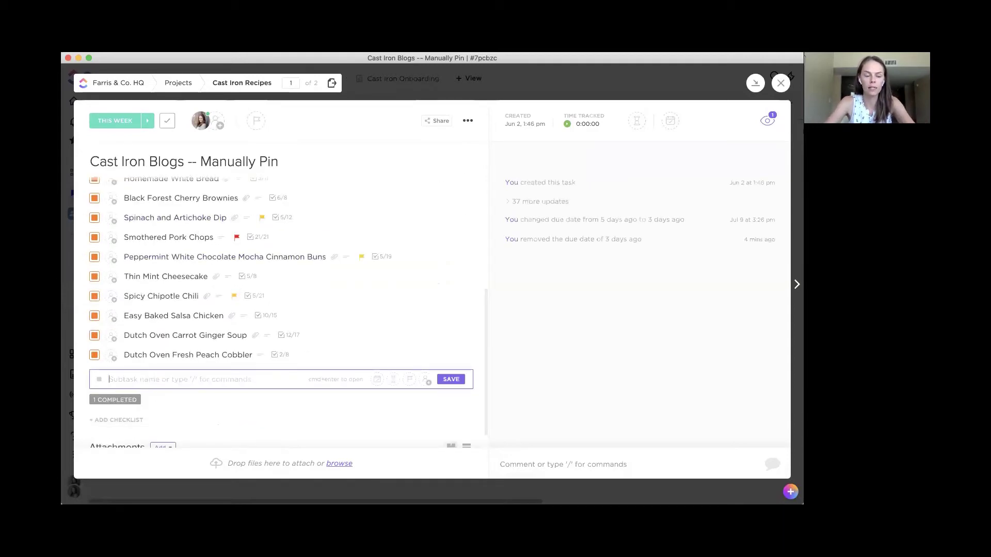
type("Test REcip")
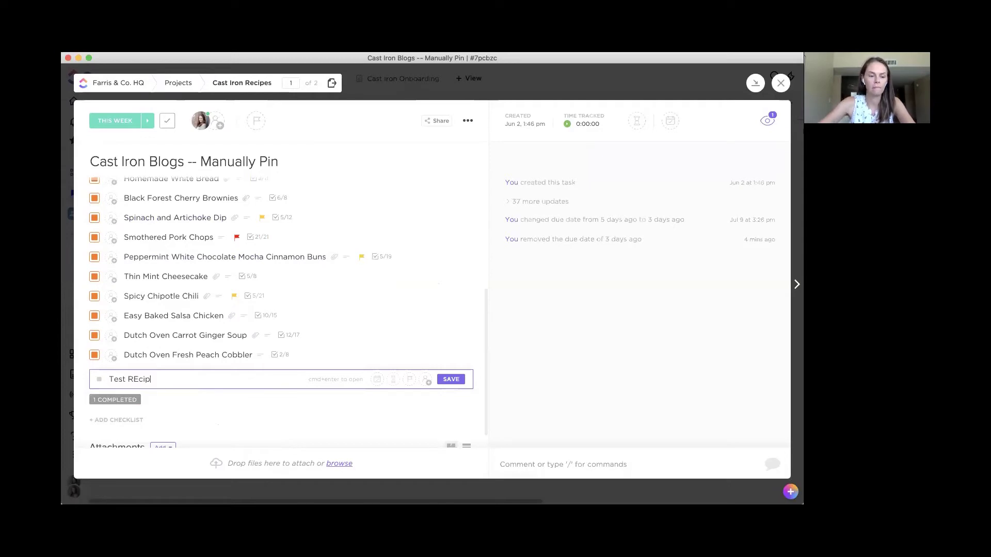
key("BackSpace")
key("BackSpace")
key("BackSpace")
type("ecipe")
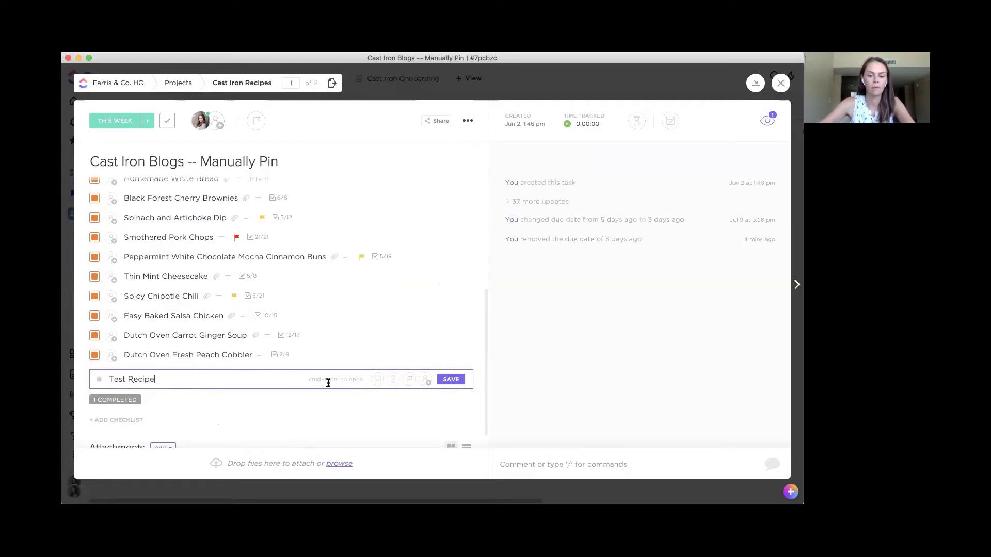
left_click(451, 379)
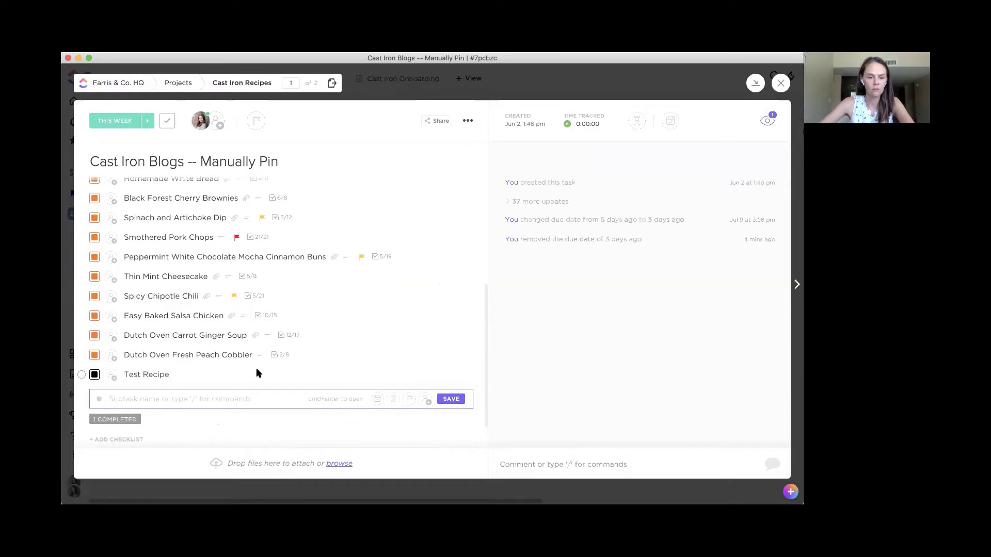
- Add a checklist to the Test Recipe subtask from the CIR Bread Recipes template
left_click(162, 377)
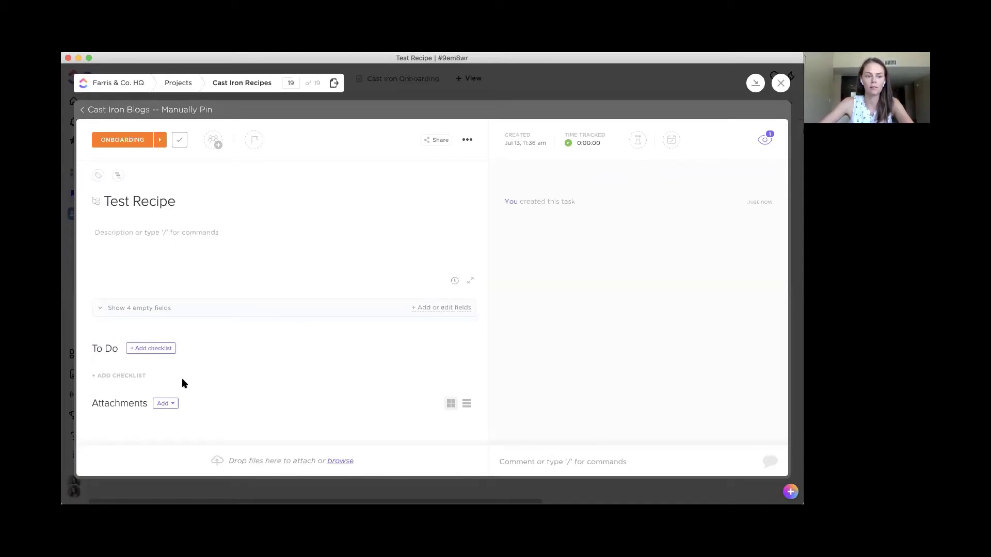
left_click(152, 349)
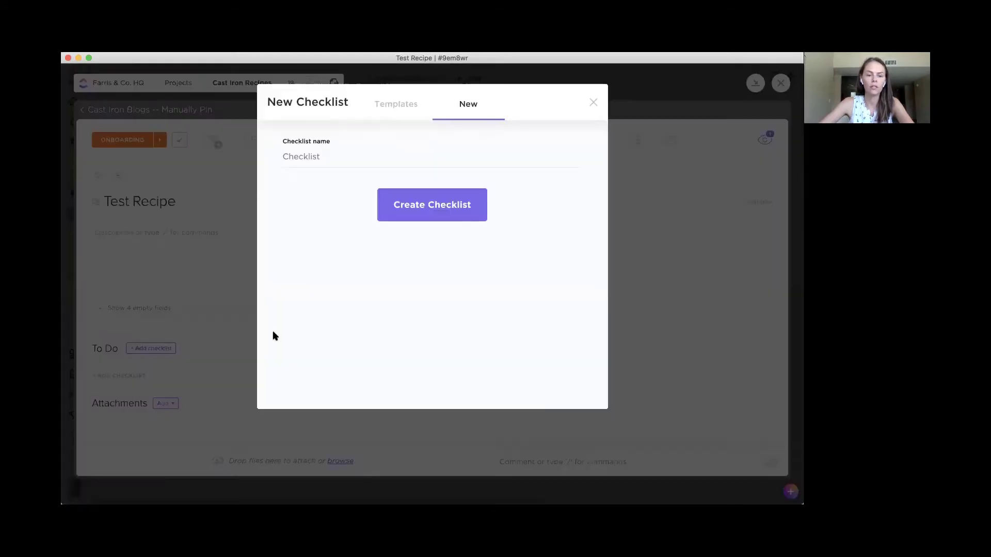
left_click(398, 101)
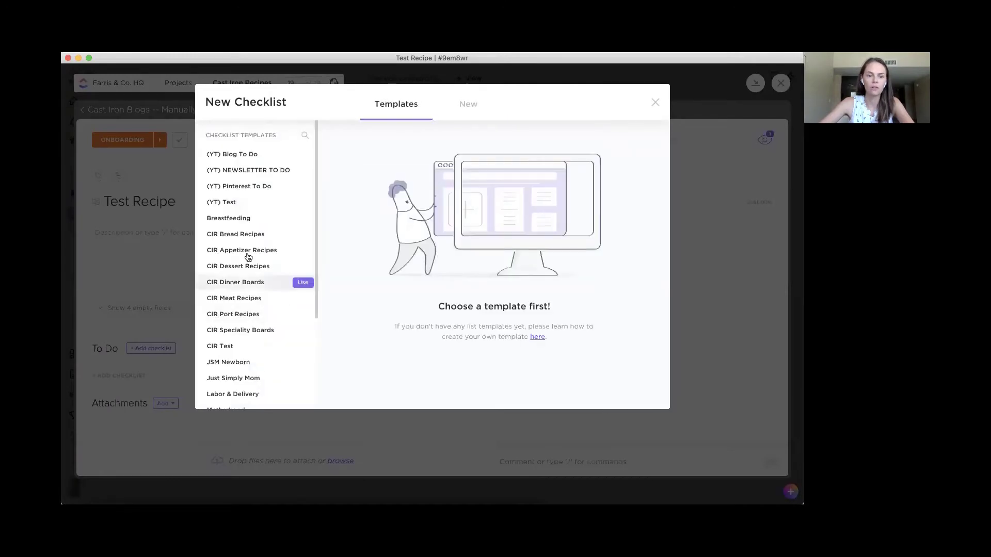
left_click(303, 236)
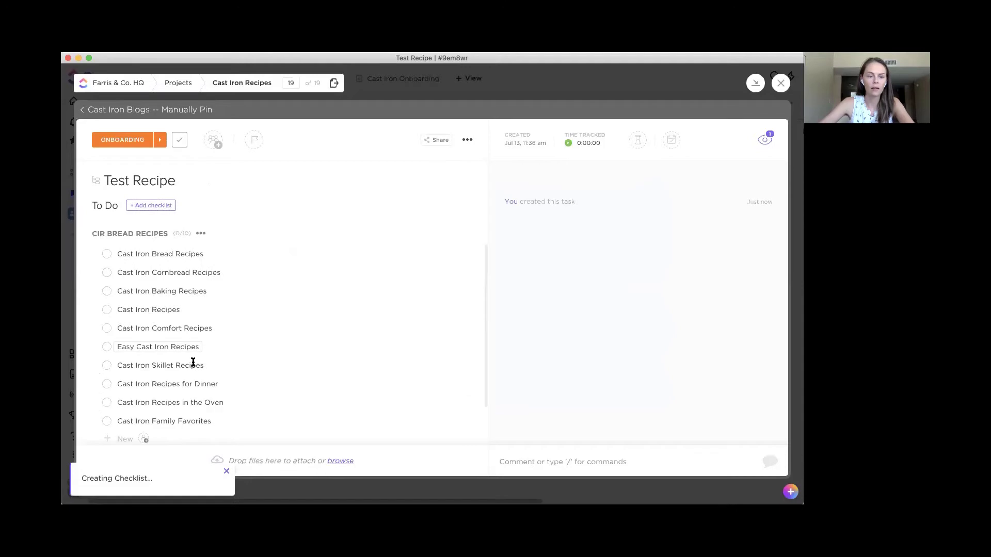
- Review the bread recipe board checklist in Test Recipe and show the subtask's empty custom fields
scroll(193, 359, "down", 2)
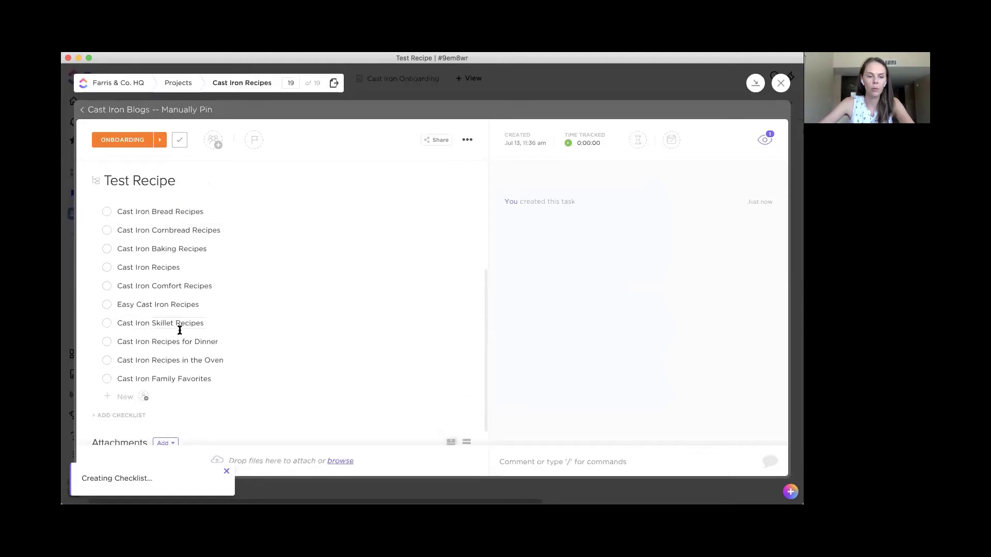
scroll(183, 338, "up", 1)
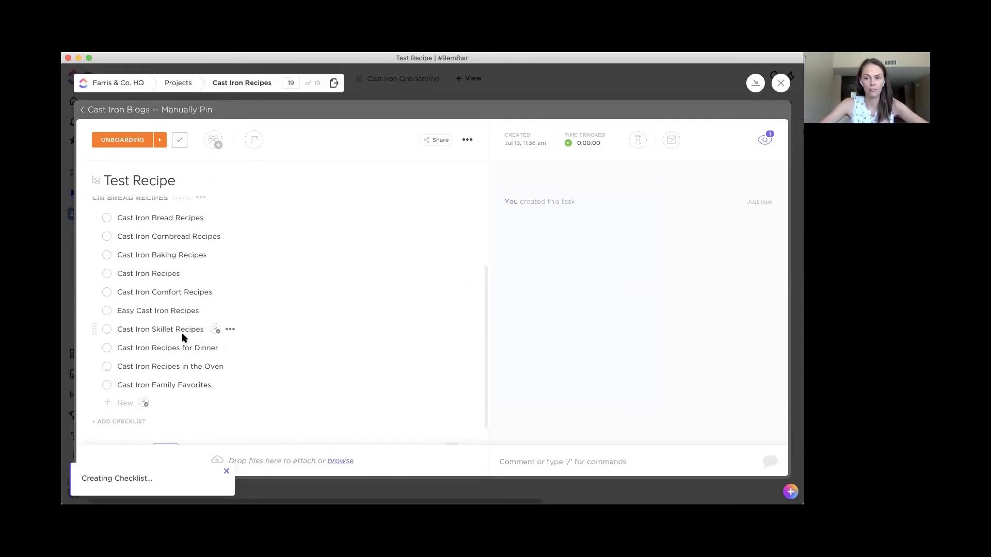
scroll(183, 335, "up", 2)
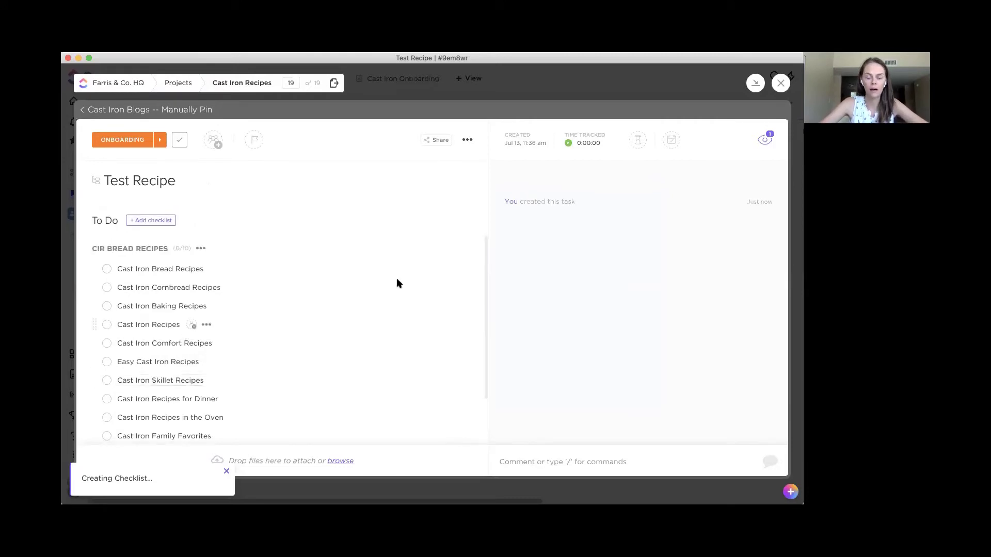
scroll(347, 269, "up", 5)
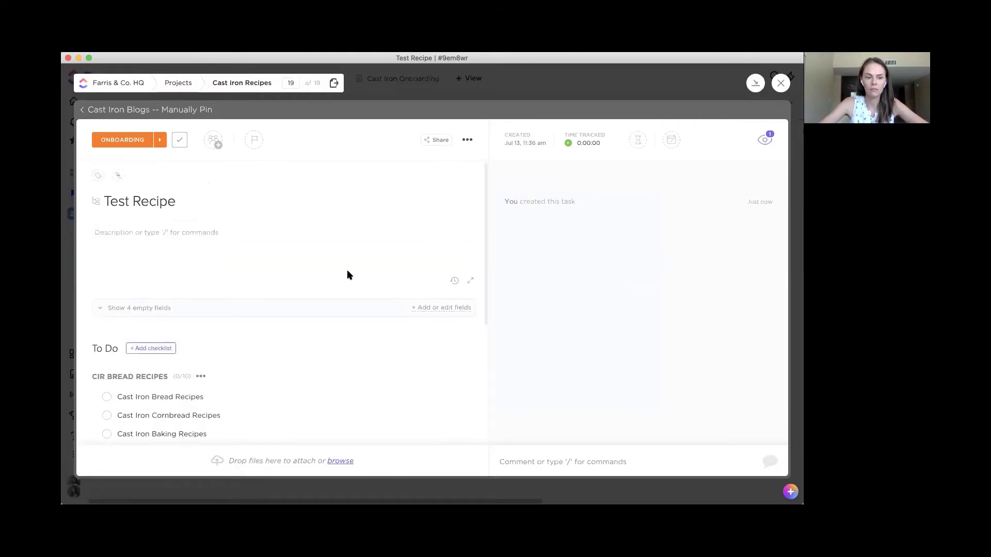
left_click(101, 308)
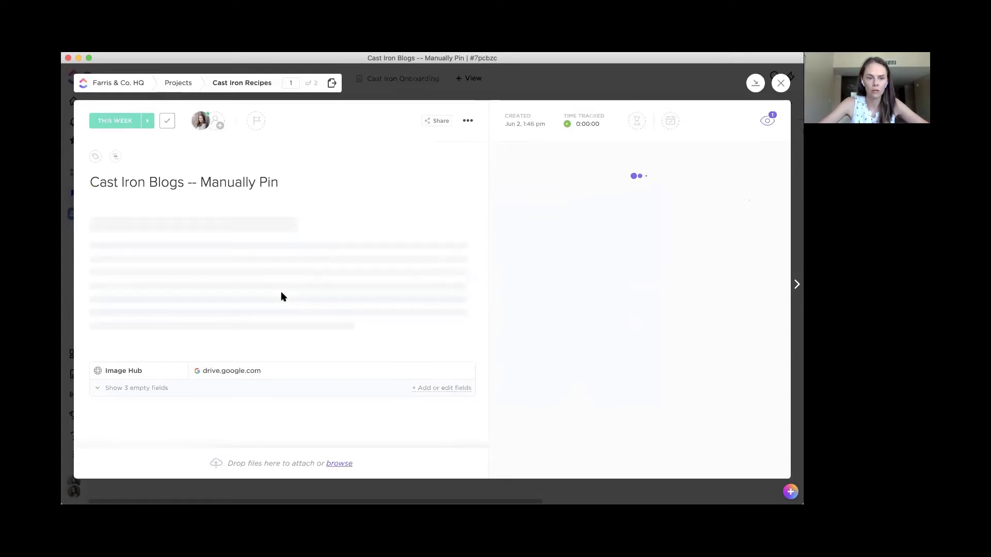
- Open the Thin Mint Cheesecake subtask and examine its recipe link, dessert board checklist and attached pin images
scroll(171, 278, "down", 2)
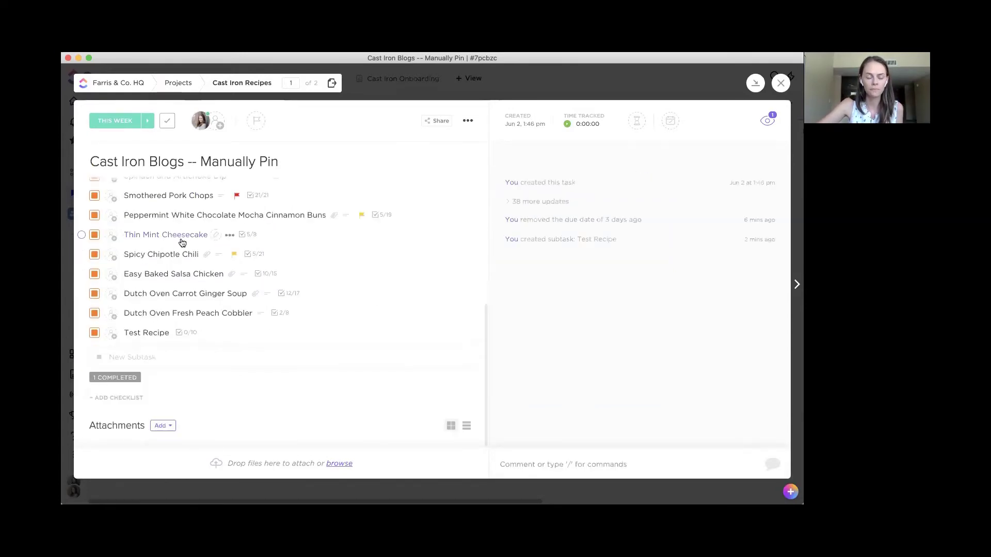
left_click(186, 236)
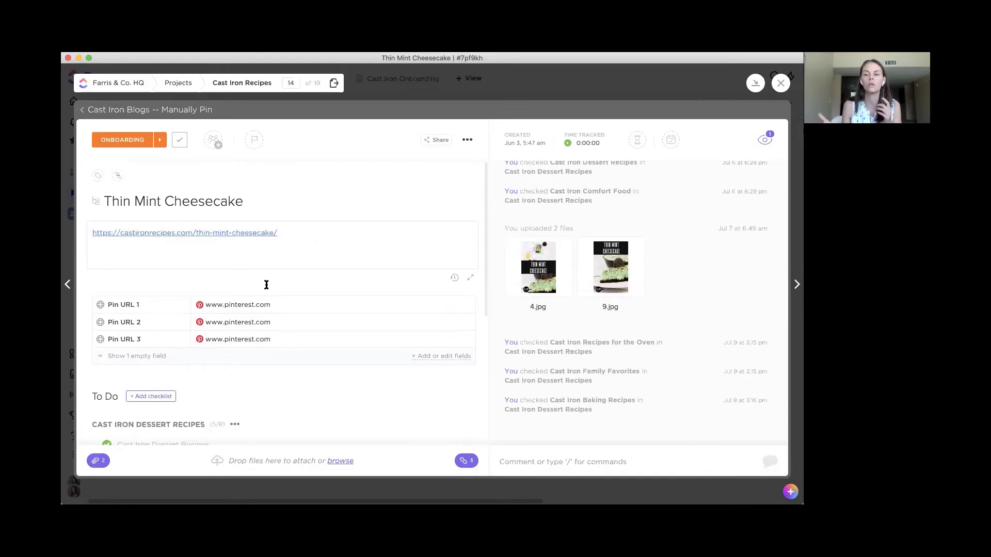
scroll(266, 285, "down", 5)
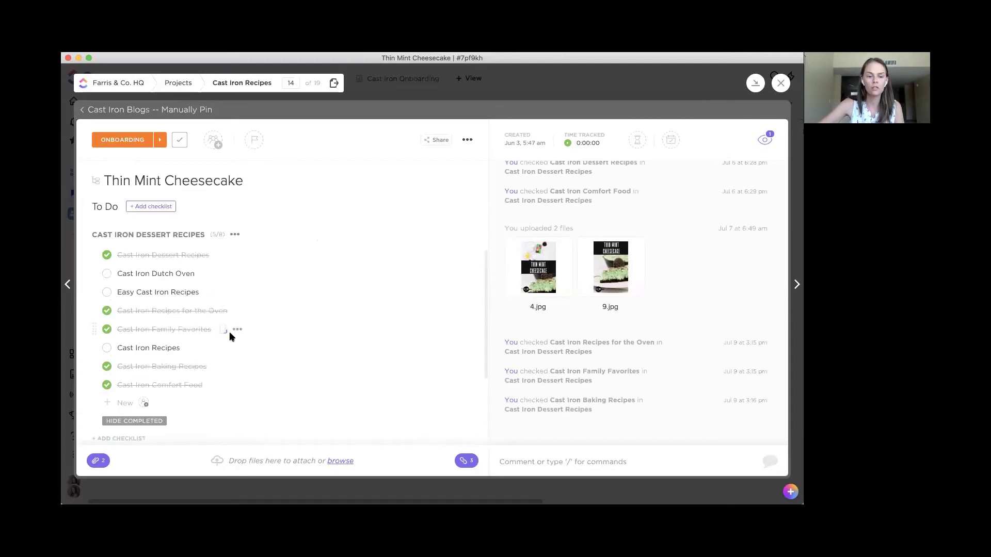
scroll(229, 334, "up", 5)
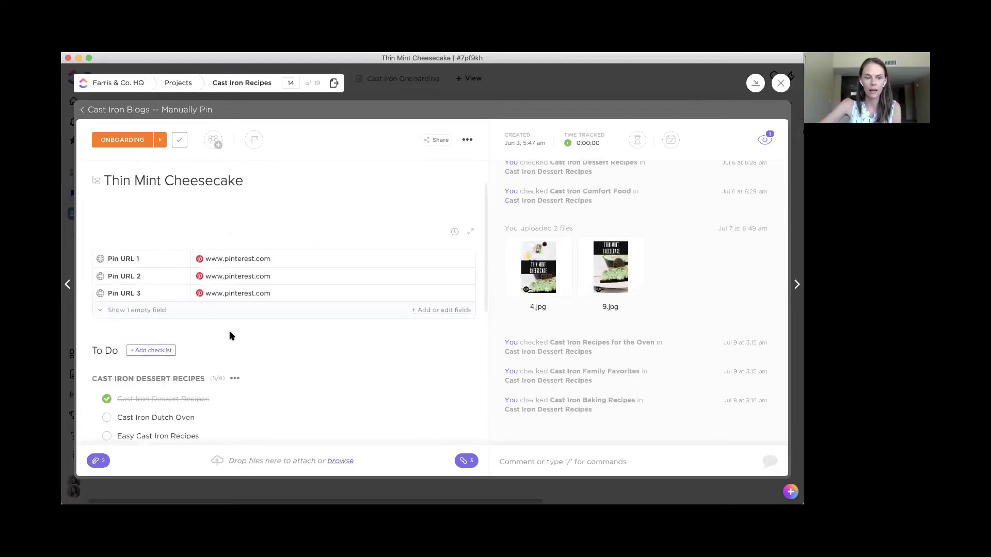
left_click(274, 245)
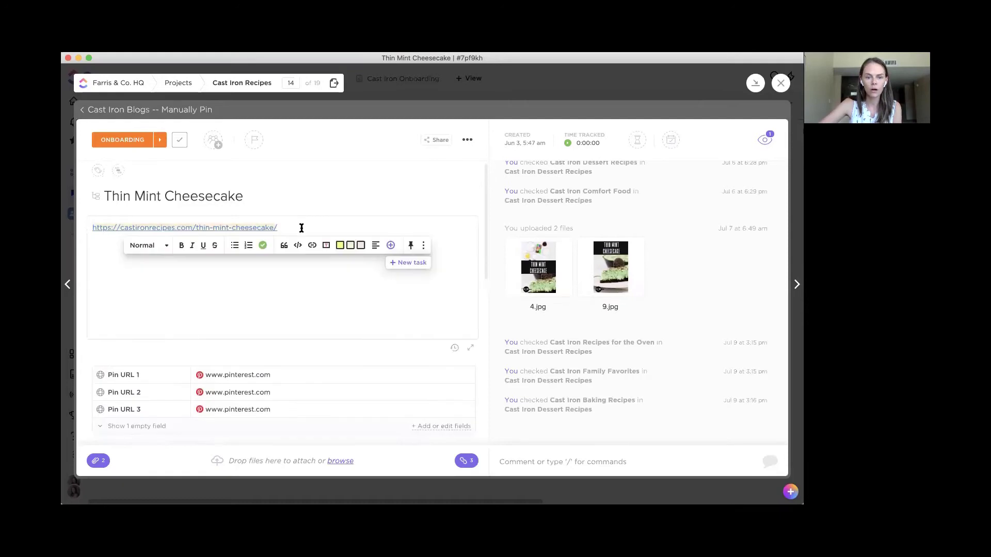
left_click(678, 270)
scroll(457, 284, "down", 2)
scroll(456, 283, "down", 6)
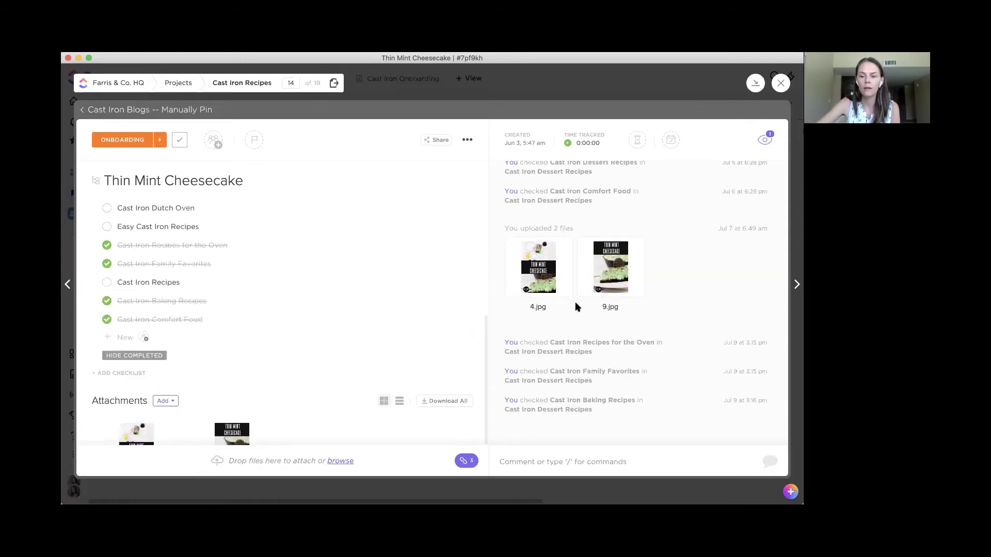
- Examine the pin description comment in Thin Mint Cheesecake, along with its pin URL fields and board checklist
scroll(577, 307, "up", 5)
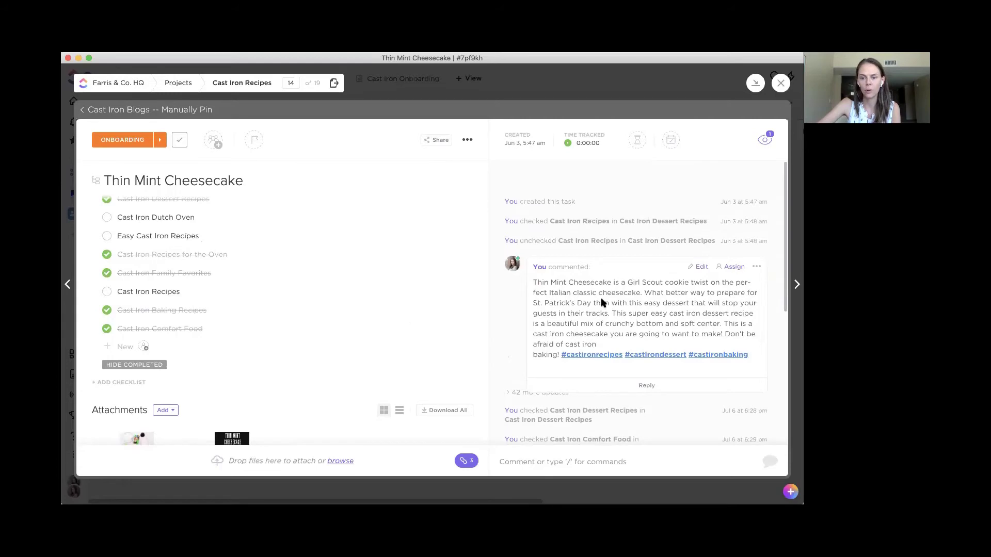
scroll(258, 268, "up", 5)
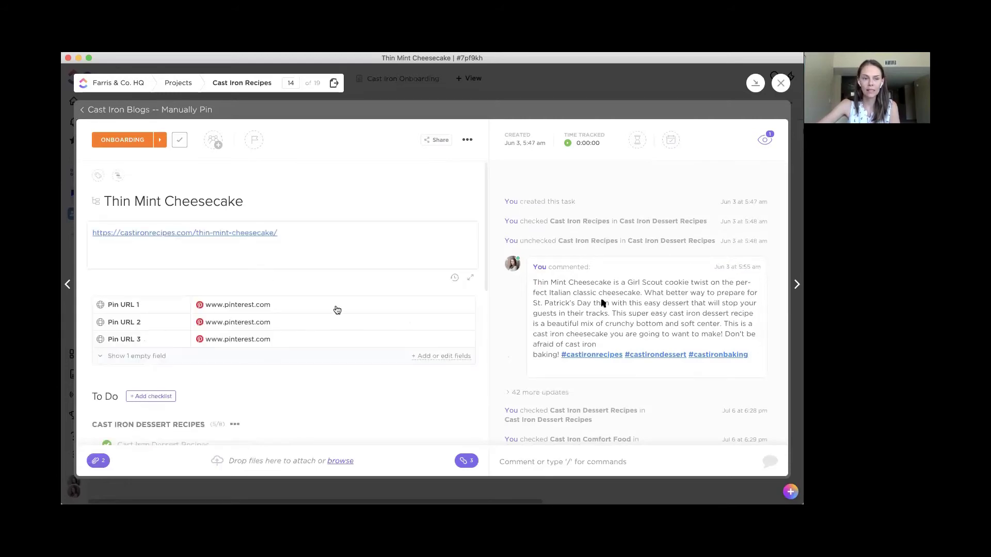
scroll(224, 312, "down", 3)
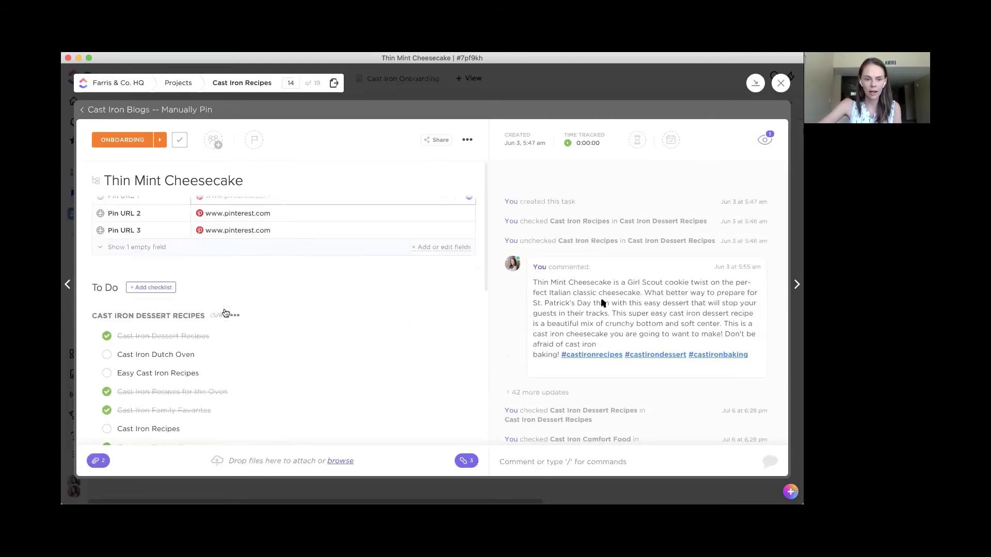
scroll(224, 312, "down", 3)
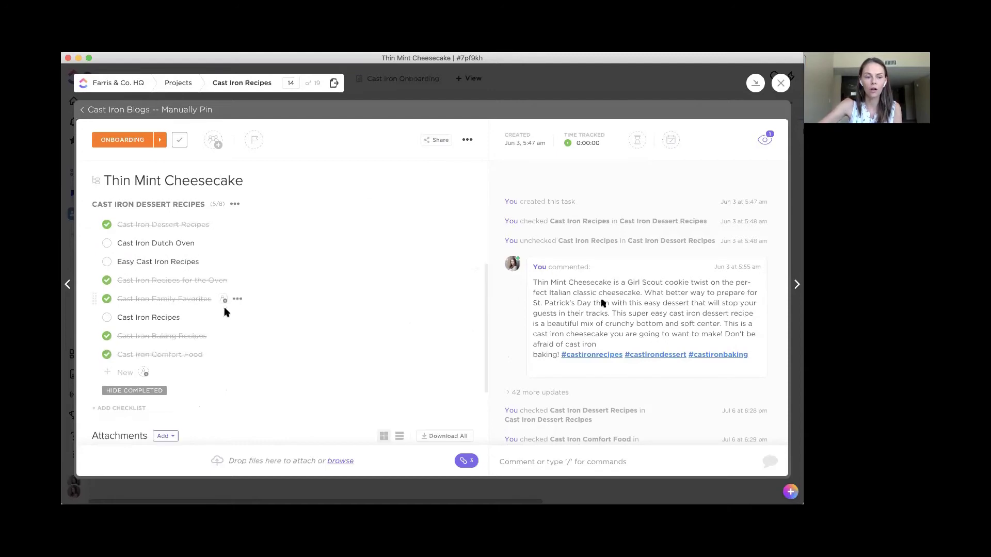
scroll(243, 286, "up", 6)
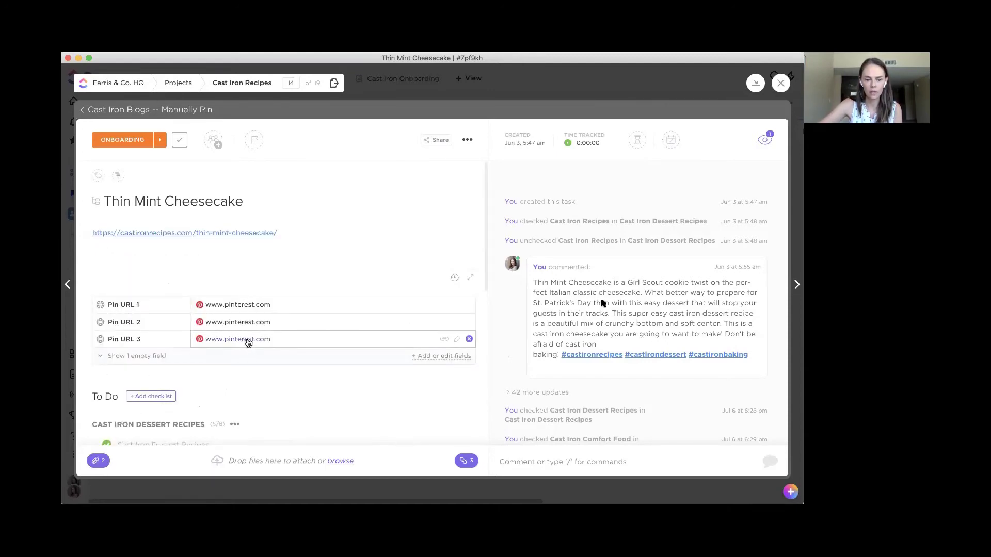
scroll(248, 341, "down", 4)
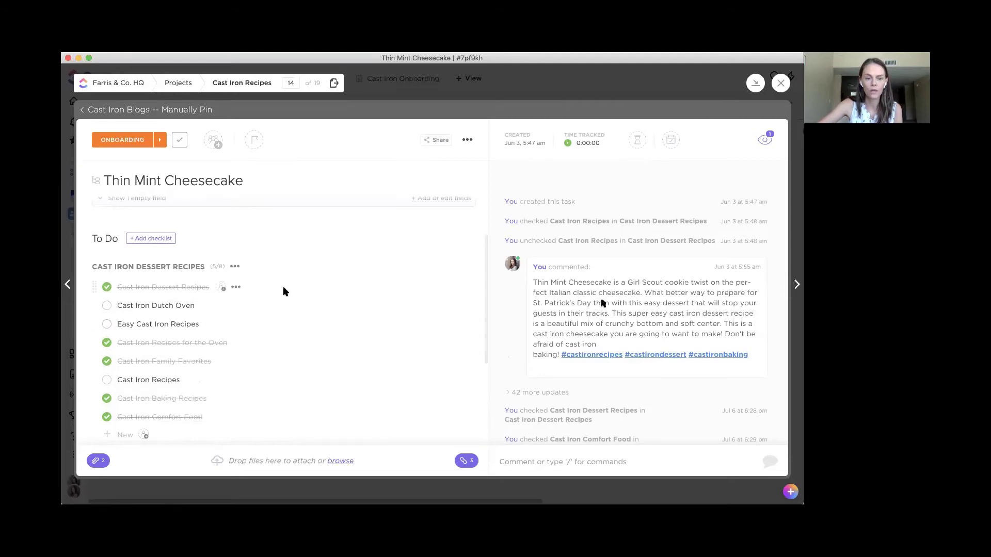
scroll(284, 292, "up", 5)
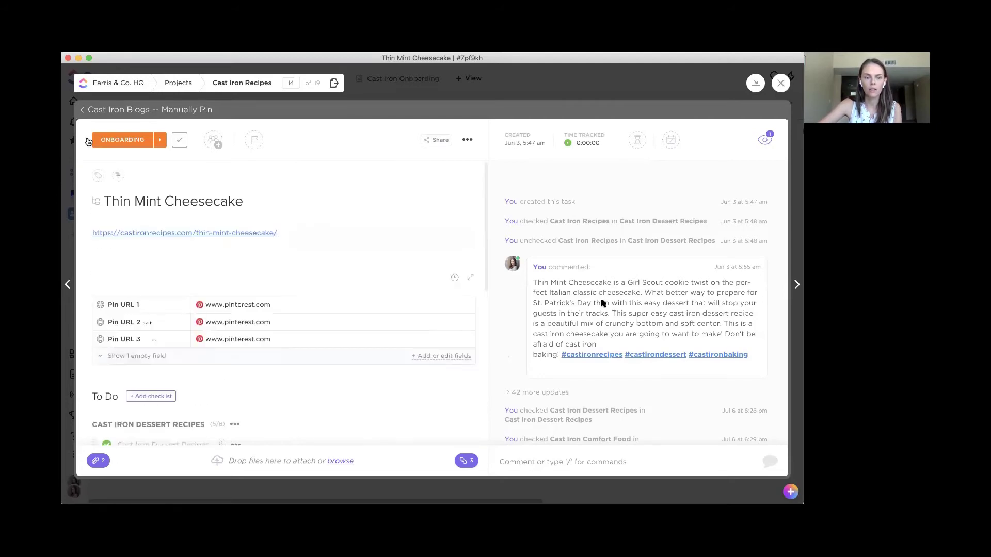
- Return to the Cast Iron Blogs -- Manually Pin task and review its recipe subtasks and their checklist progress
left_click(96, 110)
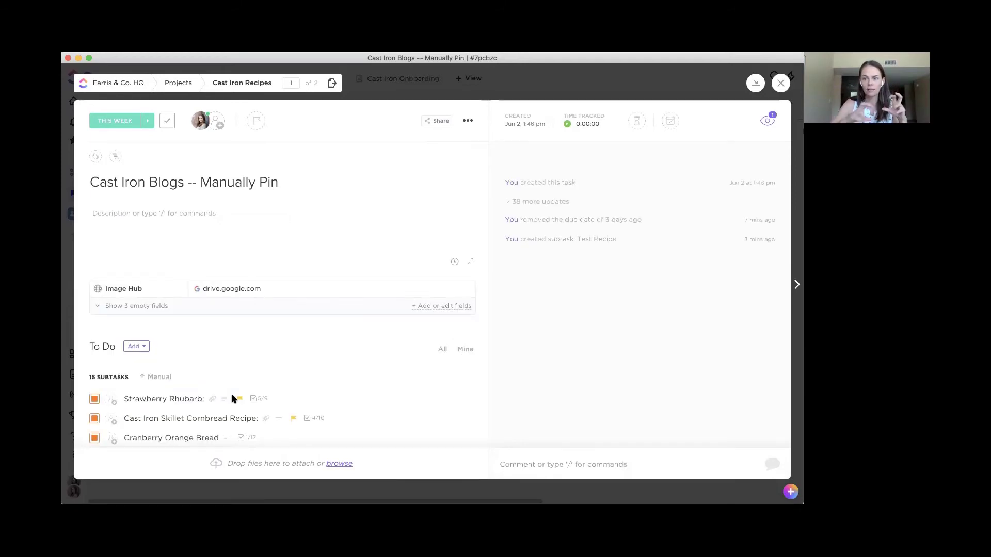
scroll(255, 319, "down", 5)
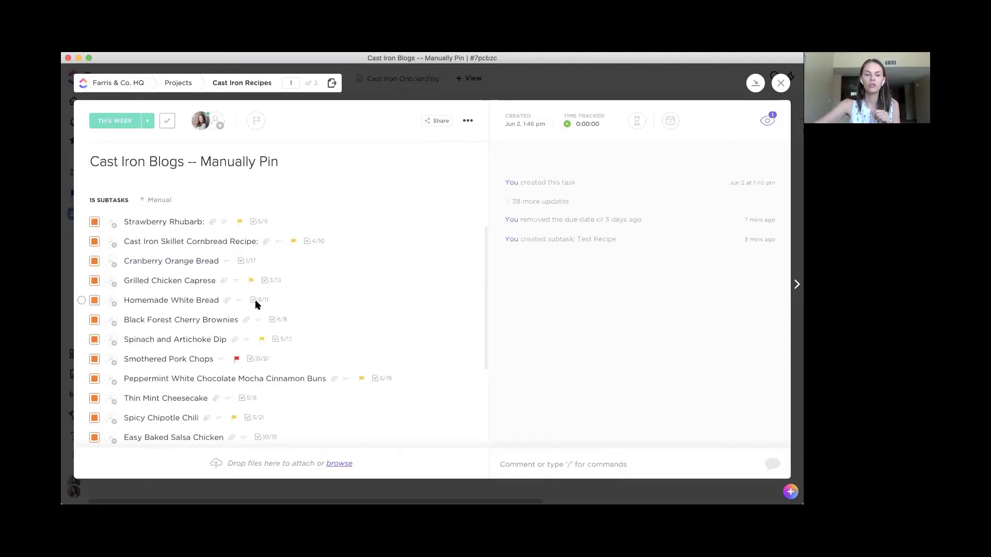
scroll(255, 300, "up", 5)
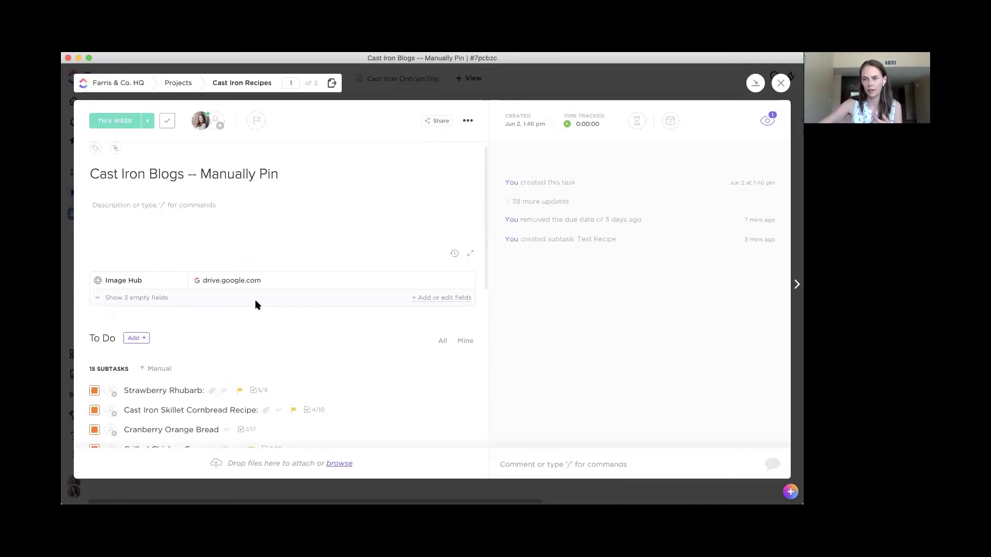
scroll(255, 305, "down", 10)
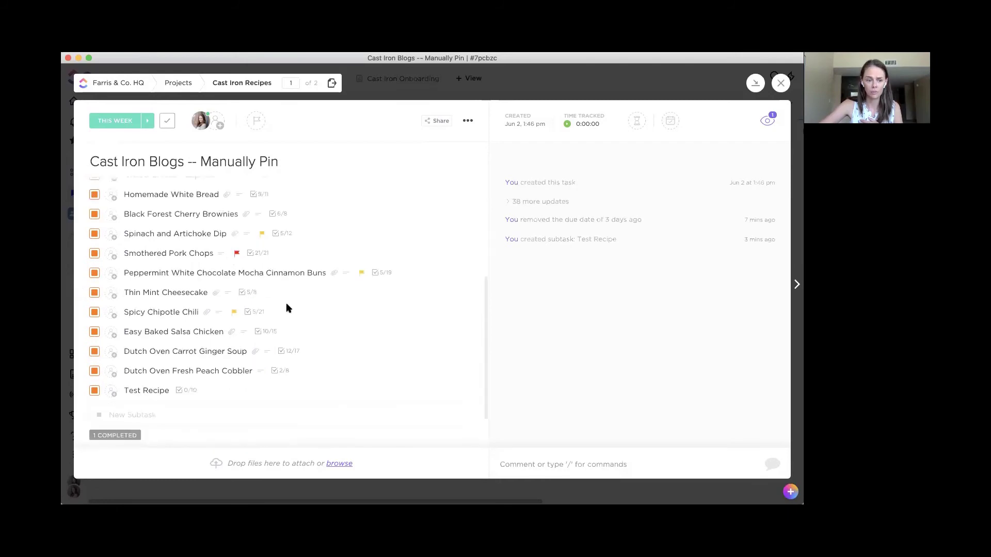